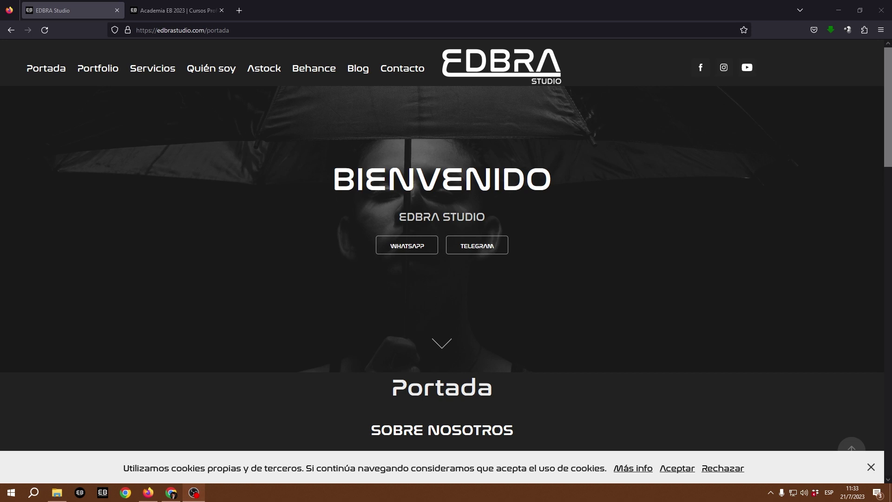
- Browse the Servicios packages and open MÁS INFORMACIÓN under Quince Años Oro to reach the Contacto form
{"action": "left_click", "coordinate": [158, 71]}
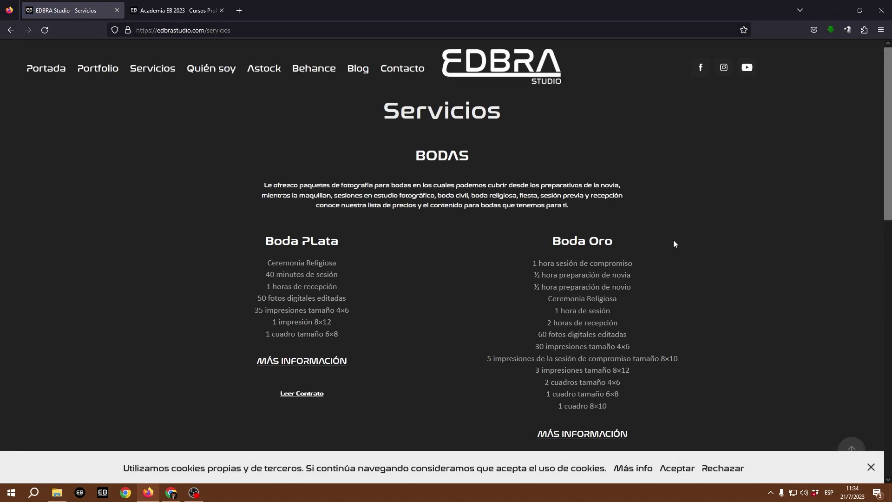
{"action": "scroll", "coordinate": [726, 255], "scroll_direction": "down", "scroll_amount": 8}
{"action": "scroll", "coordinate": [727, 255], "scroll_direction": "up", "scroll_amount": 8}
{"action": "scroll", "coordinate": [476, 281], "scroll_direction": "down", "scroll_amount": 5}
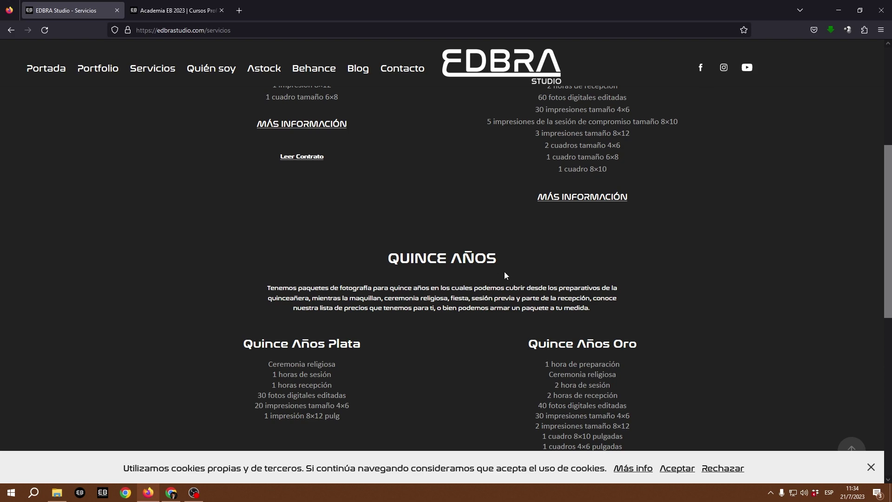
{"action": "scroll", "coordinate": [505, 275], "scroll_direction": "down", "scroll_amount": 6}
{"action": "scroll", "coordinate": [542, 293], "scroll_direction": "down", "scroll_amount": 2}
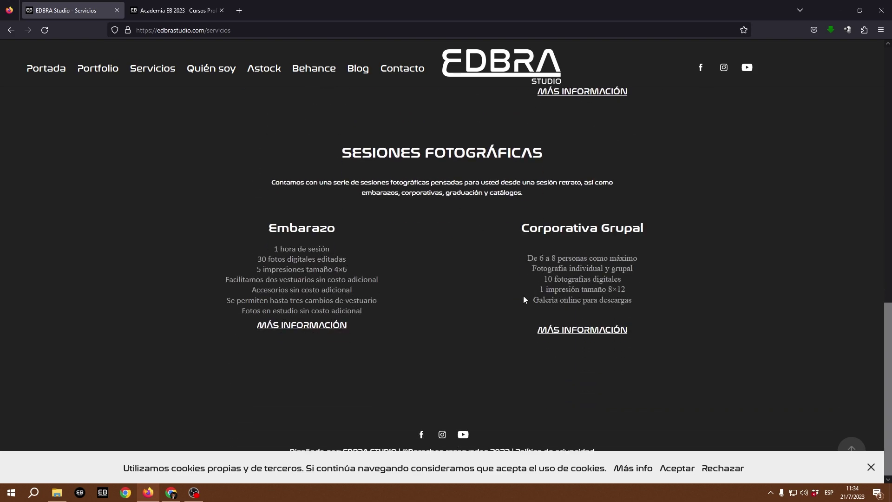
{"action": "scroll", "coordinate": [523, 297], "scroll_direction": "up", "scroll_amount": 7}
{"action": "scroll", "coordinate": [576, 193], "scroll_direction": "up", "scroll_amount": 4}
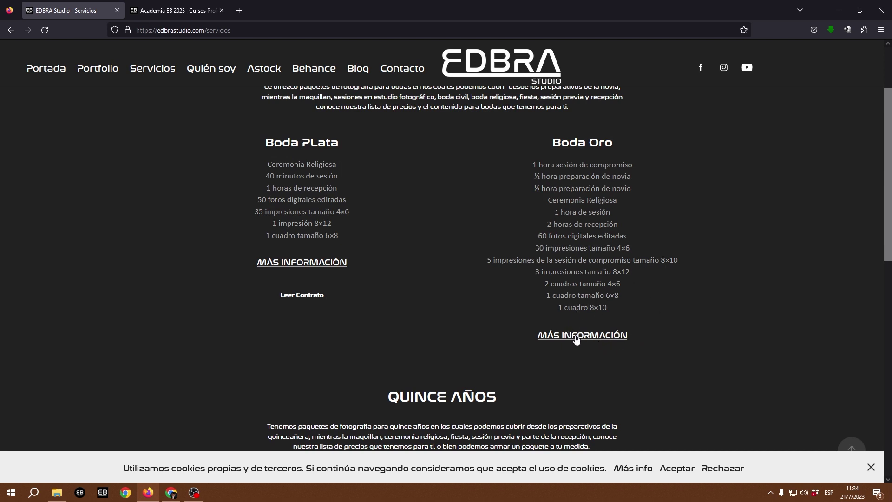
{"action": "scroll", "coordinate": [541, 366], "scroll_direction": "down", "scroll_amount": 6}
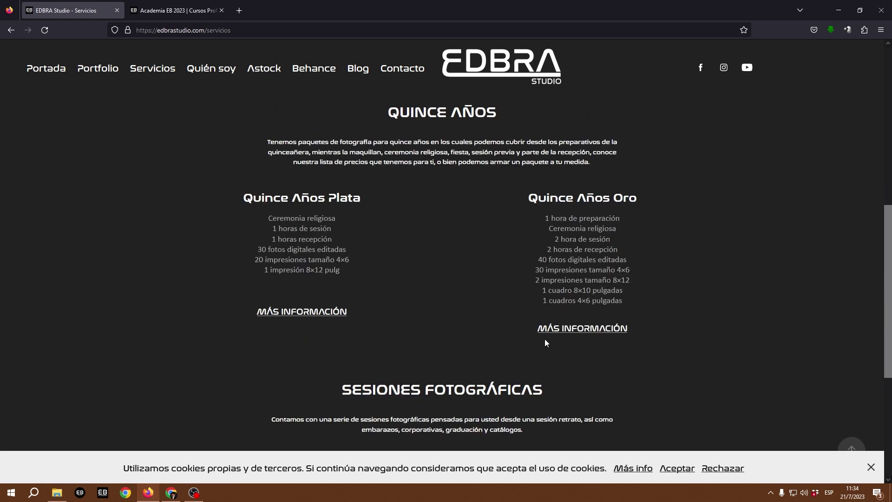
{"action": "left_click", "coordinate": [564, 330]}
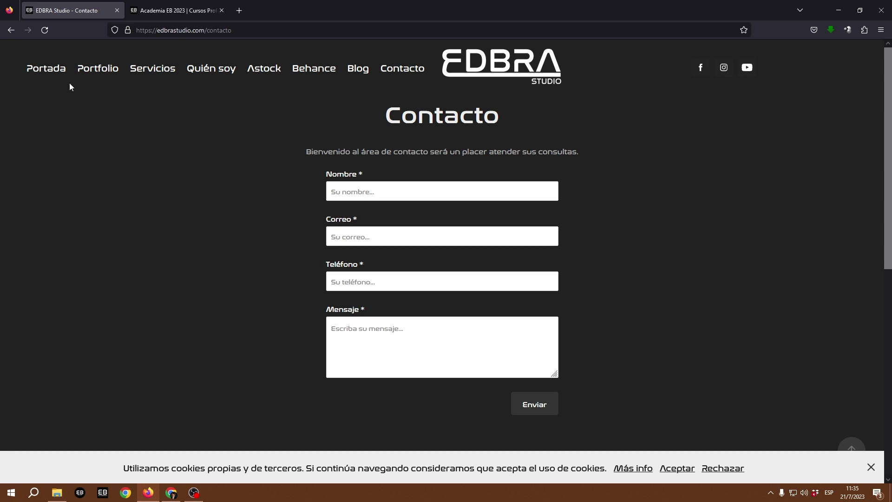
- Revisit Portada and the Servicios packages, then bring Chrome's Adobe Portfolio site list forward
{"action": "left_click", "coordinate": [56, 72]}
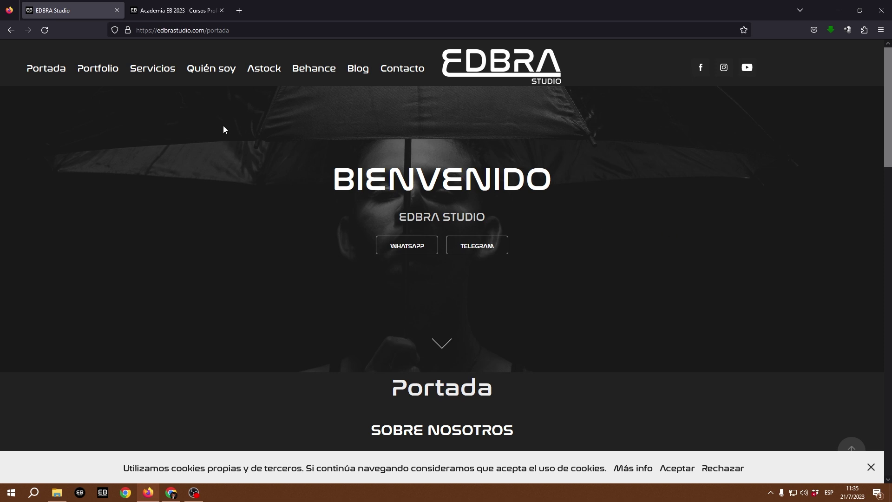
{"action": "left_click", "coordinate": [165, 72]}
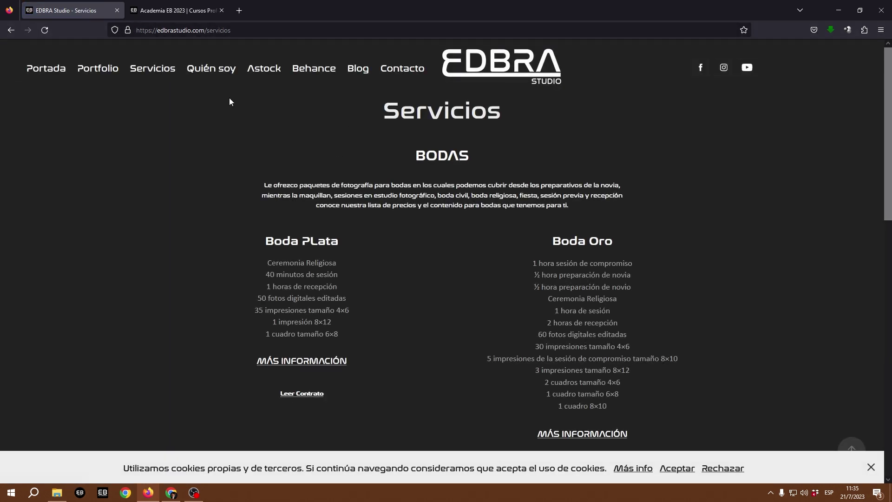
{"action": "scroll", "coordinate": [591, 207], "scroll_direction": "down", "scroll_amount": 10}
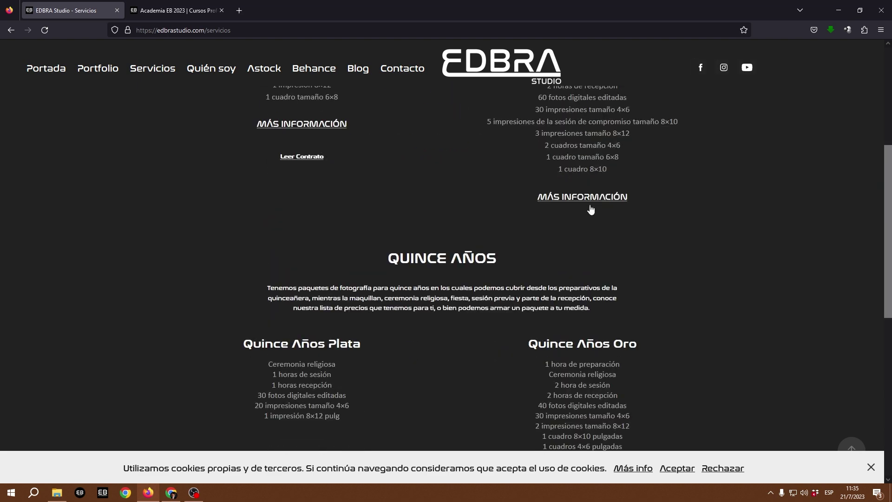
{"action": "scroll", "coordinate": [672, 246], "scroll_direction": "down", "scroll_amount": 3}
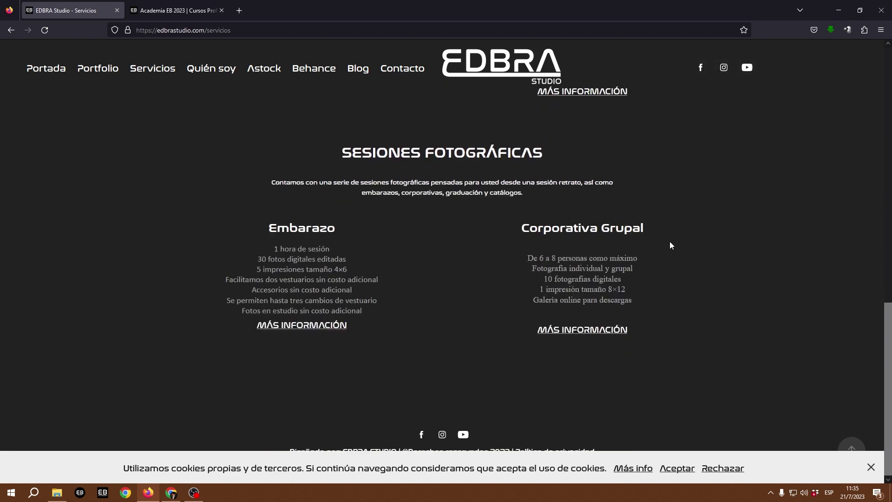
{"action": "scroll", "coordinate": [656, 245], "scroll_direction": "up", "scroll_amount": 7}
{"action": "left_click", "coordinate": [172, 492]}
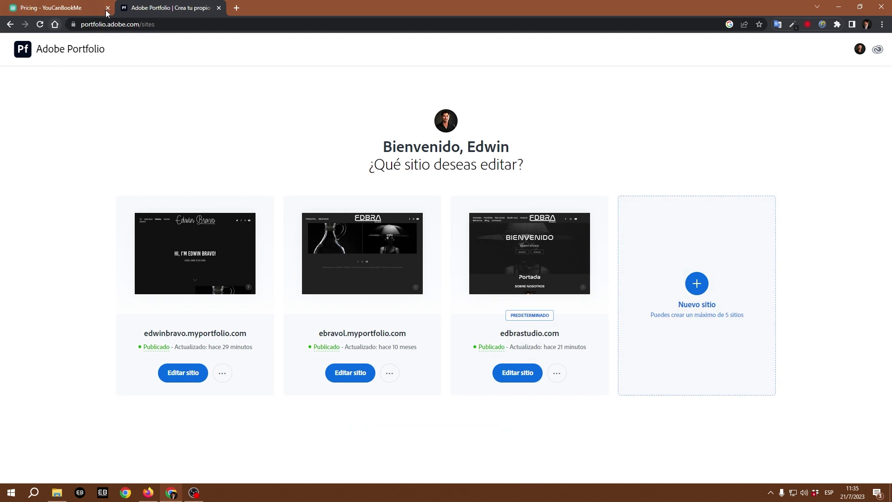
- Switch to the YouCanBookMe pricing tab and look over the plans
{"action": "left_click", "coordinate": [55, 8]}
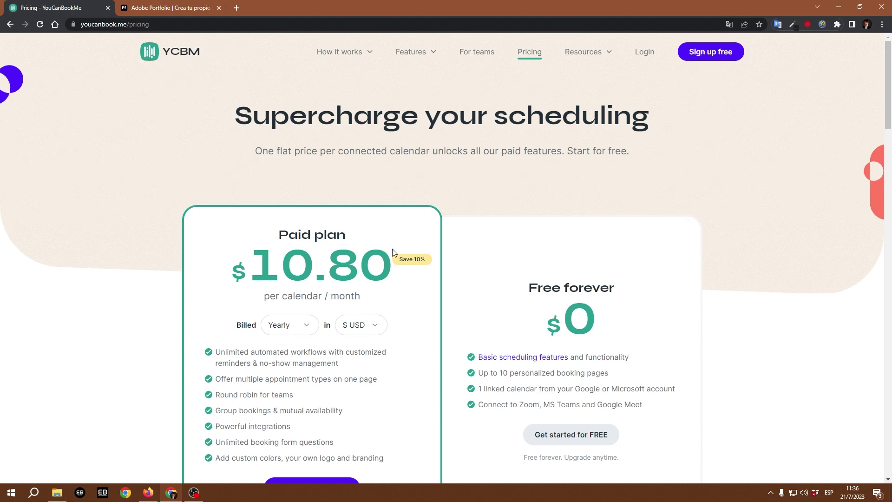
{"action": "scroll", "coordinate": [646, 205], "scroll_direction": "down", "scroll_amount": 5}
{"action": "scroll", "coordinate": [646, 205], "scroll_direction": "up", "scroll_amount": 4}
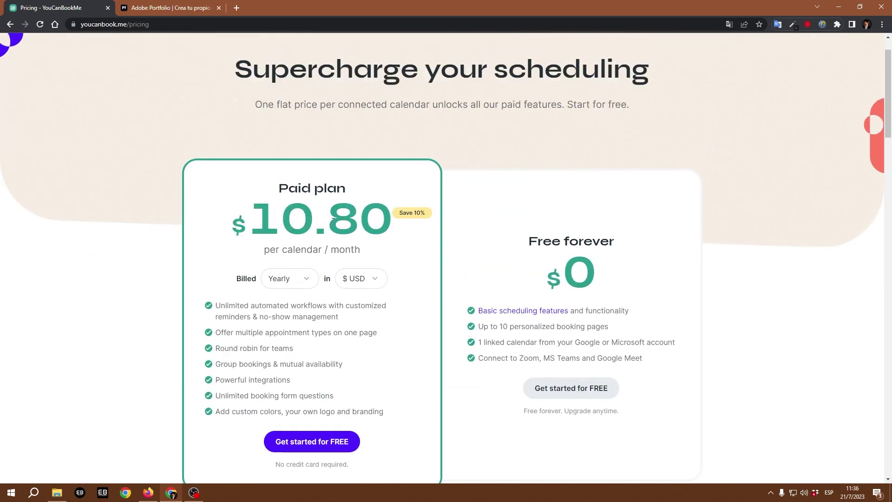
{"action": "scroll", "coordinate": [389, 260], "scroll_direction": "down", "scroll_amount": 2}
{"action": "scroll", "coordinate": [388, 261], "scroll_direction": "up", "scroll_amount": 2}
{"action": "scroll", "coordinate": [754, 280], "scroll_direction": "up", "scroll_amount": 1}
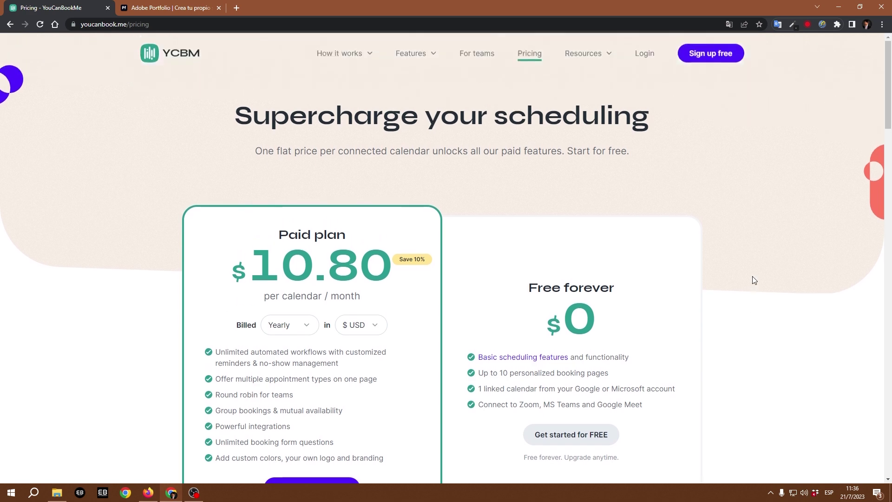
- Translate the pricing page into español and return to the Adobe Portfolio tab
{"action": "left_click", "coordinate": [729, 24]}
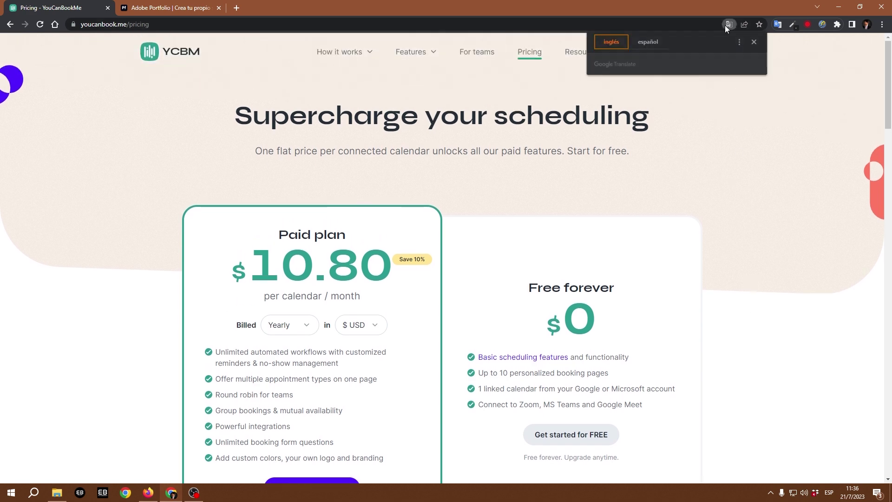
{"action": "left_click", "coordinate": [647, 42]}
{"action": "scroll", "coordinate": [774, 325], "scroll_direction": "down", "scroll_amount": 4}
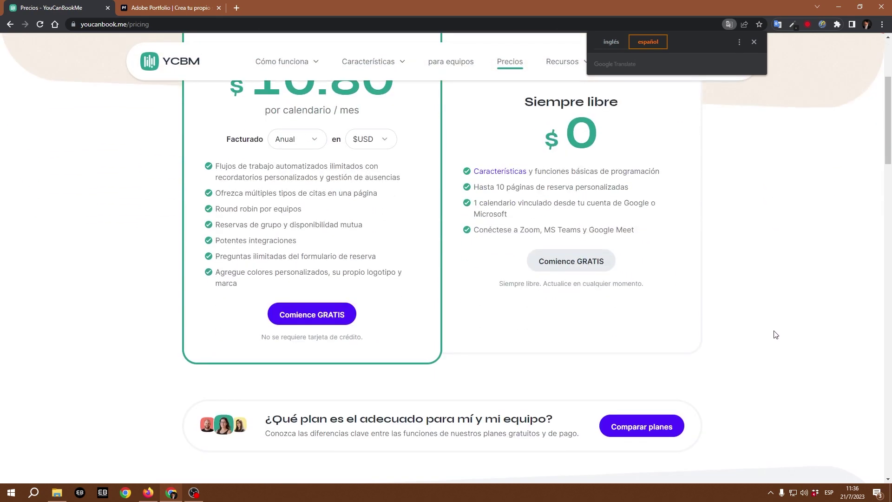
{"action": "scroll", "coordinate": [743, 330], "scroll_direction": "up", "scroll_amount": 3}
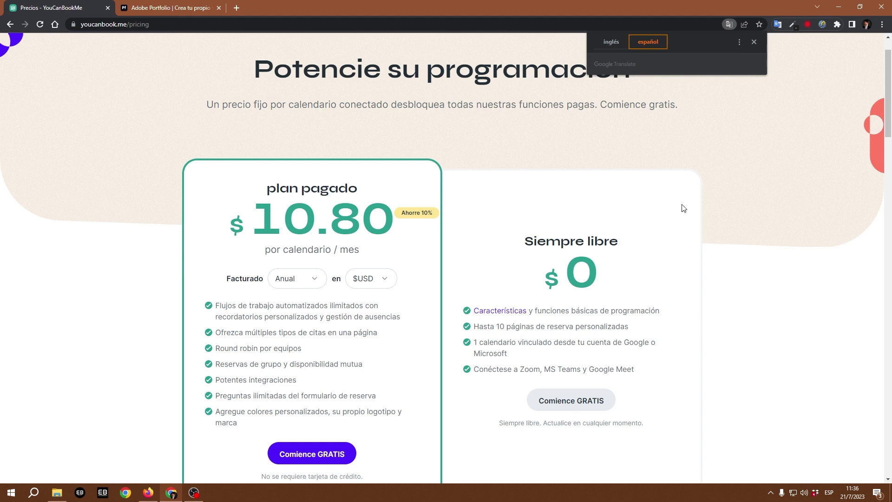
{"action": "left_click", "coordinate": [190, 5]}
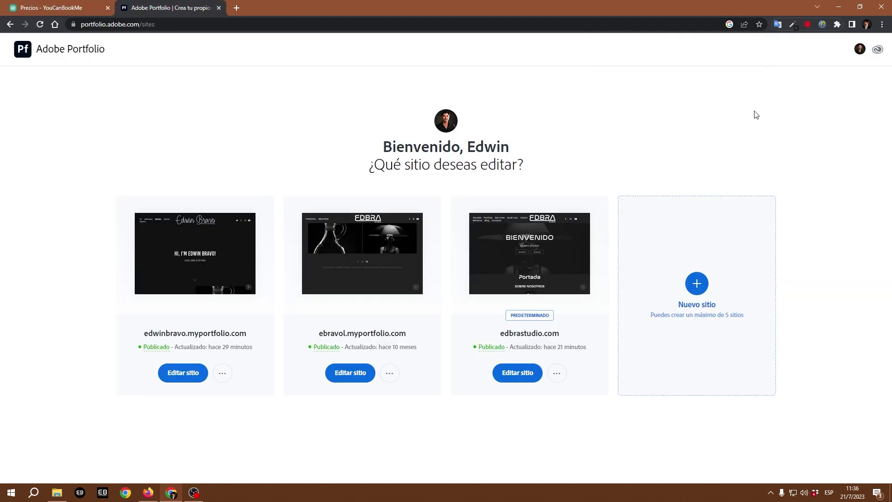
- Scroll through the EDBRA Servicios page, then return to the Spanish Precios - YouCanBookMe tab
{"action": "left_click", "coordinate": [148, 491]}
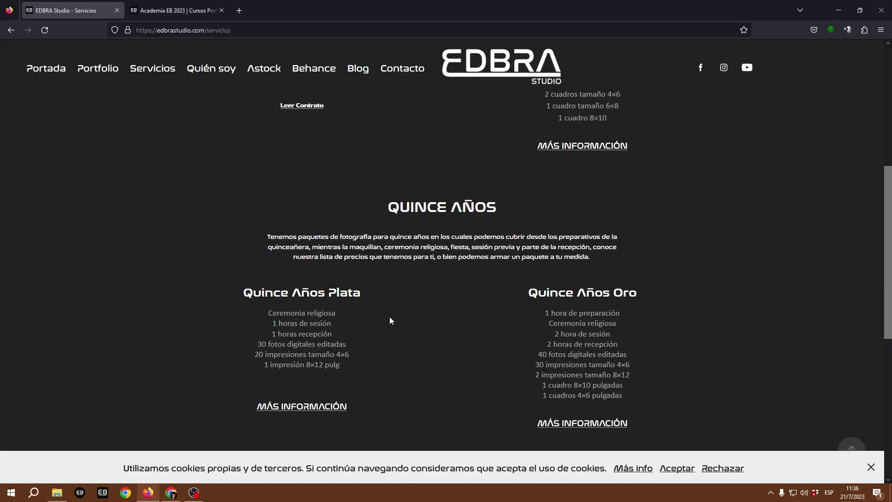
{"action": "scroll", "coordinate": [523, 264], "scroll_direction": "up", "scroll_amount": 8}
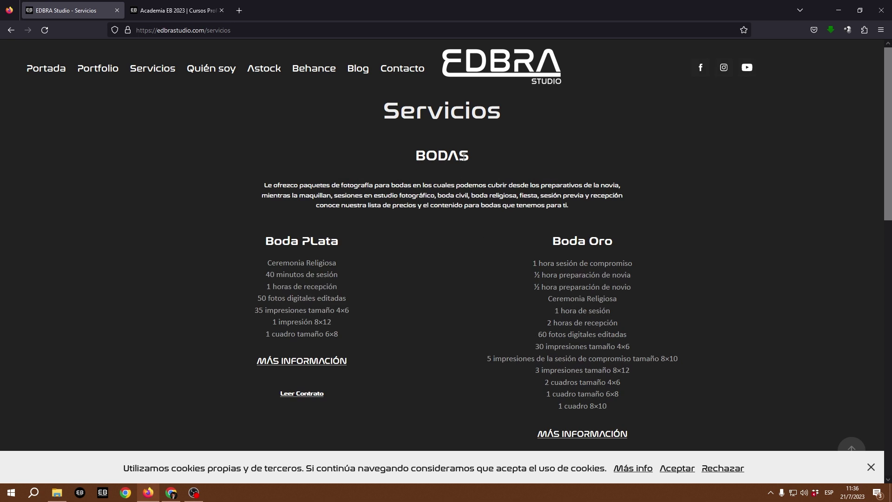
{"action": "scroll", "coordinate": [577, 240], "scroll_direction": "down", "scroll_amount": 1}
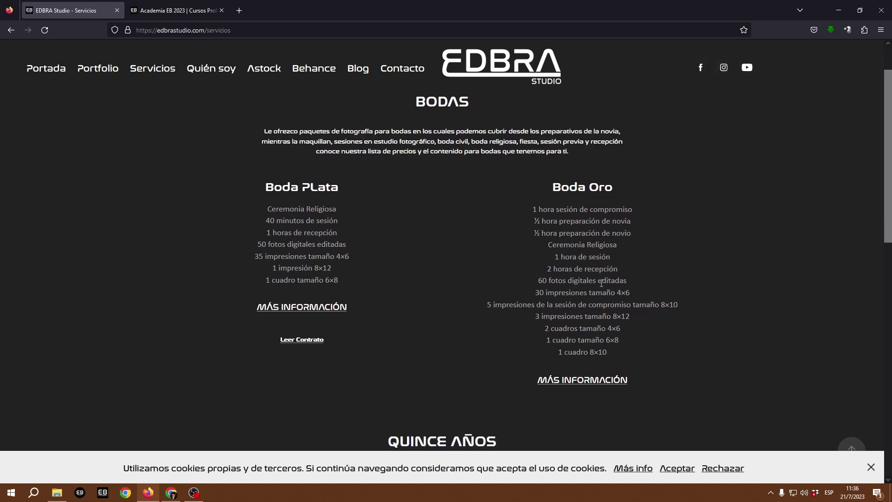
{"action": "scroll", "coordinate": [404, 194], "scroll_direction": "down", "scroll_amount": 5}
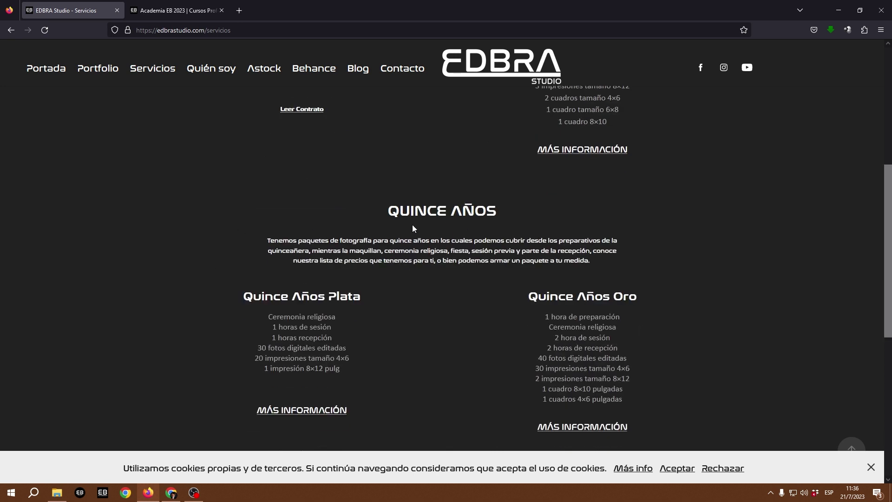
{"action": "scroll", "coordinate": [412, 227], "scroll_direction": "down", "scroll_amount": 6}
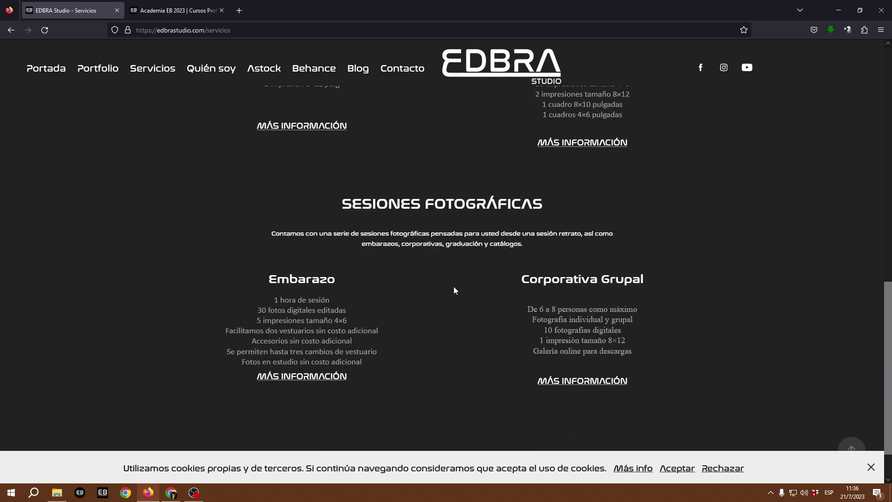
{"action": "scroll", "coordinate": [490, 263], "scroll_direction": "up", "scroll_amount": 12}
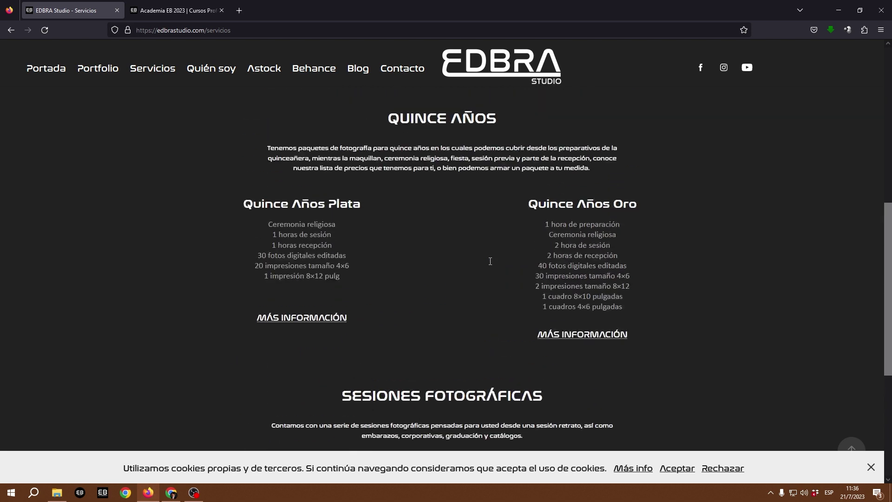
{"action": "left_click", "coordinate": [171, 493]}
{"action": "left_click", "coordinate": [70, 5]}
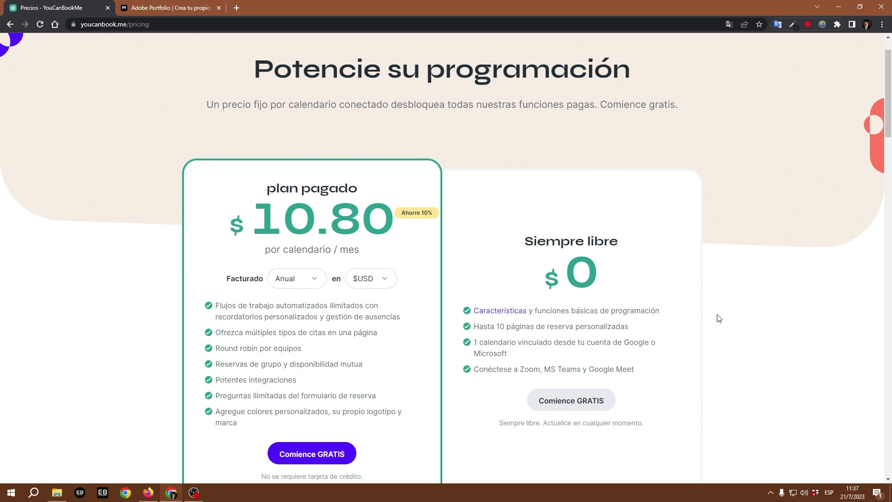
- Start the free-plan sign-up, enter the saved e-mail address, and create the account
{"action": "scroll", "coordinate": [659, 253], "scroll_direction": "down", "scroll_amount": 4}
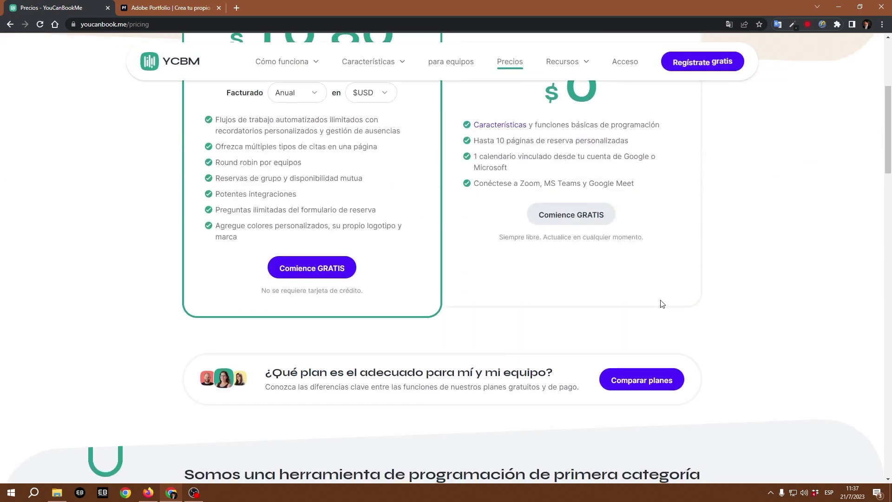
{"action": "left_click", "coordinate": [592, 216]}
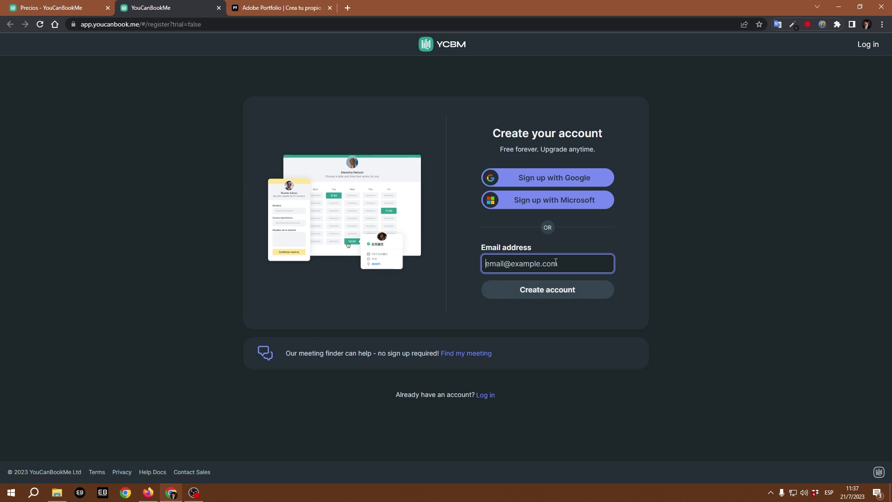
{"action": "type", "text": "e"}
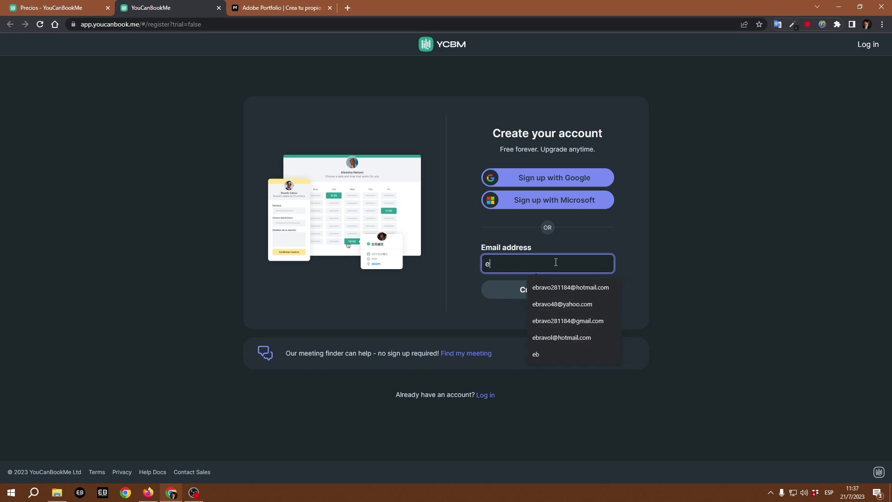
{"action": "type", "text": "bravol"}
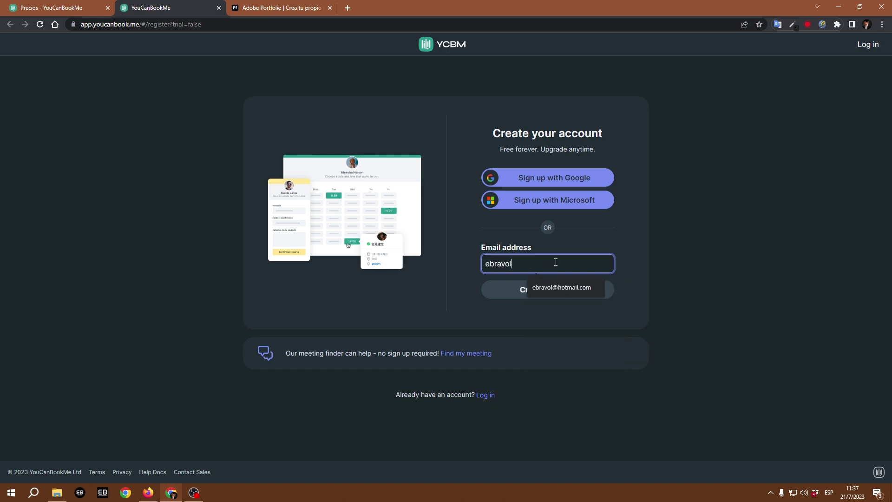
{"action": "left_click", "coordinate": [567, 286]}
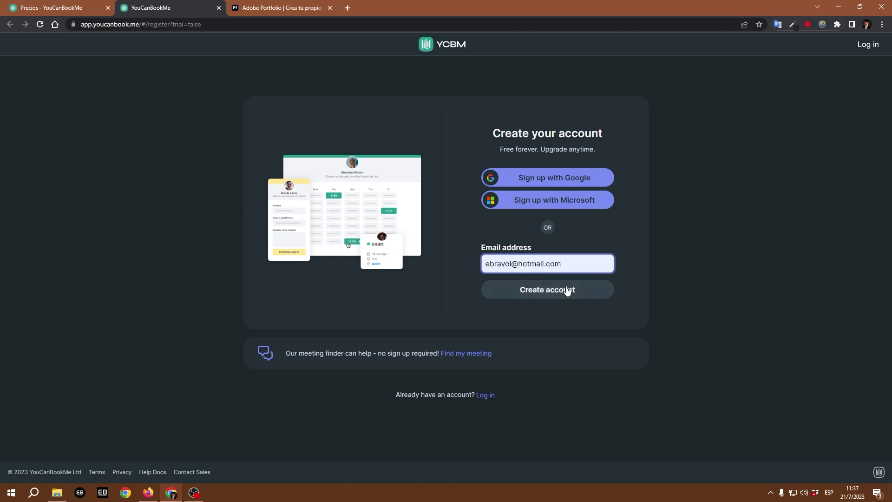
{"action": "left_click", "coordinate": [557, 292]}
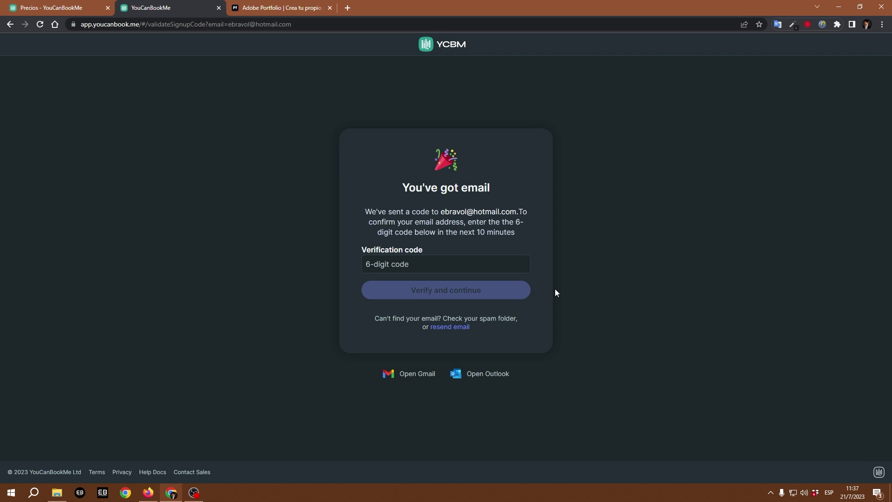
- Paste the emailed 6-digit verification code and verify it
{"action": "left_click", "coordinate": [479, 263]}
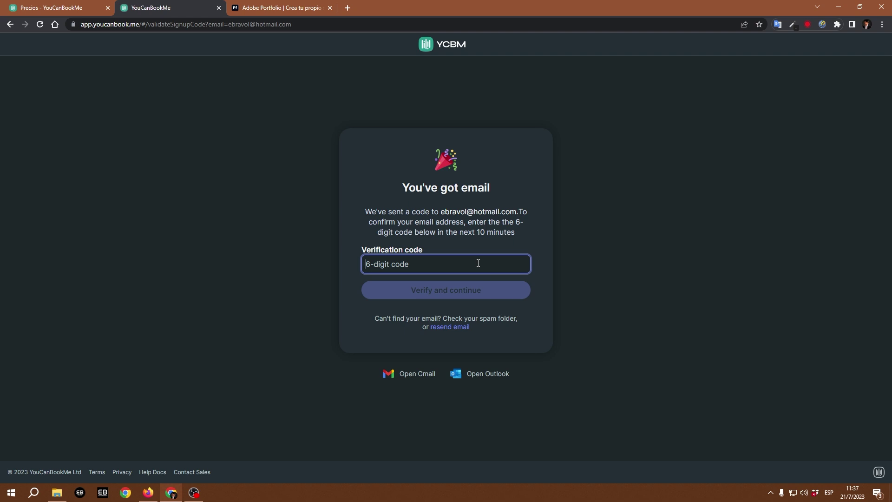
{"action": "key", "text": "ctrl+v"}
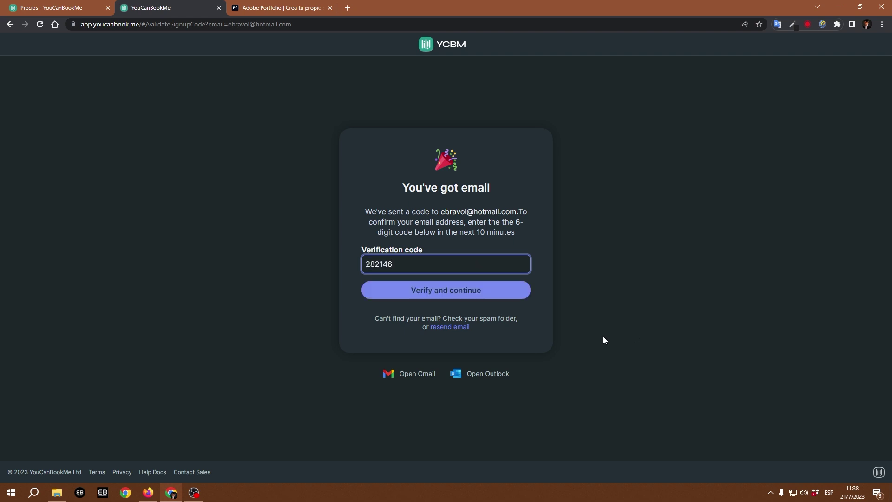
{"action": "left_click", "coordinate": [467, 294]}
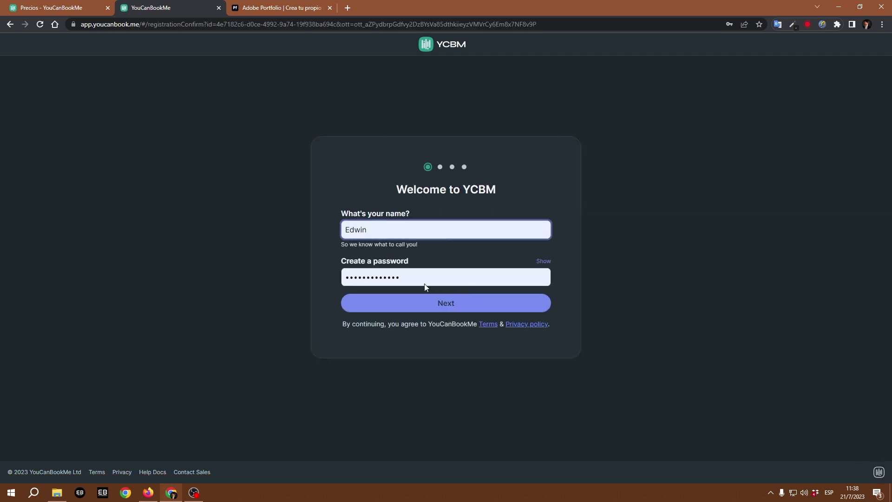
- Fill in the account name and a new password, then submit to continue
{"action": "left_click", "coordinate": [375, 227]}
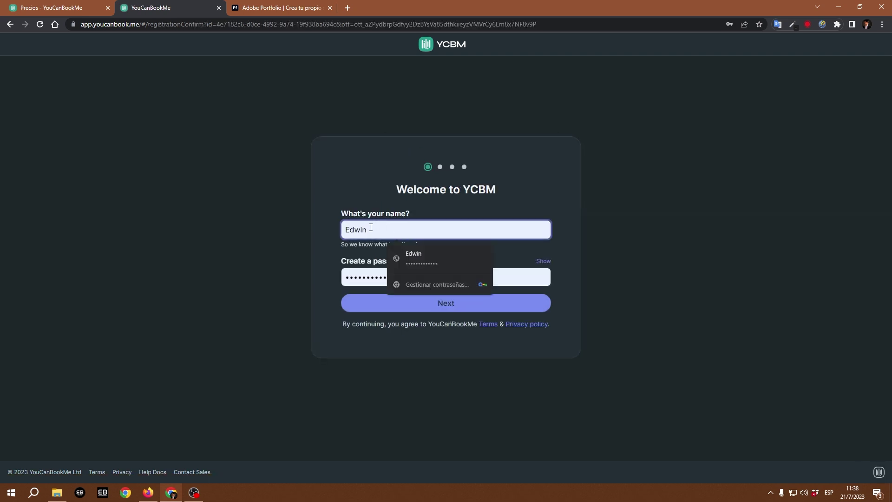
{"action": "left_click_drag", "start_coordinate": [370, 225], "coordinate": [339, 231]}
{"action": "left_click", "coordinate": [546, 209]}
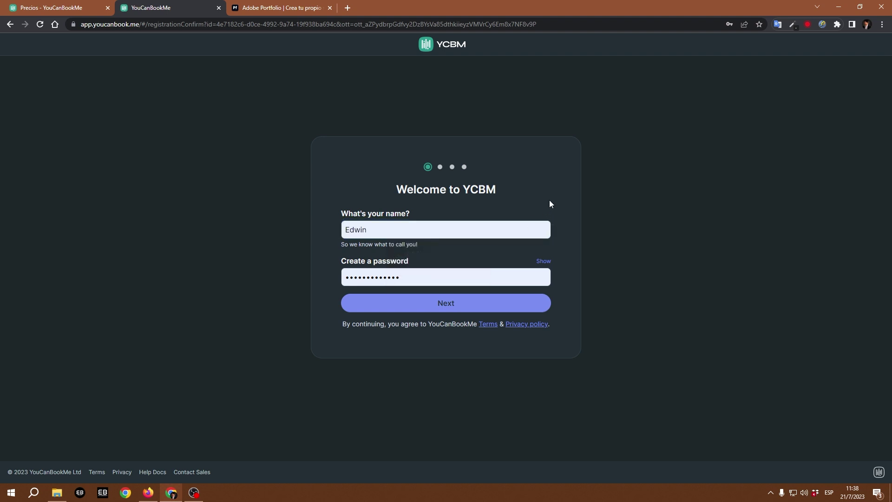
{"action": "left_click_drag", "start_coordinate": [448, 278], "coordinate": [324, 288]}
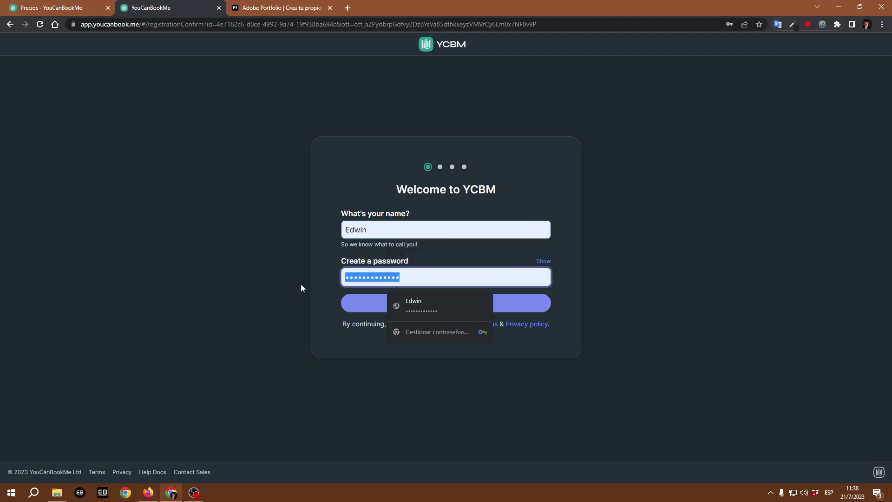
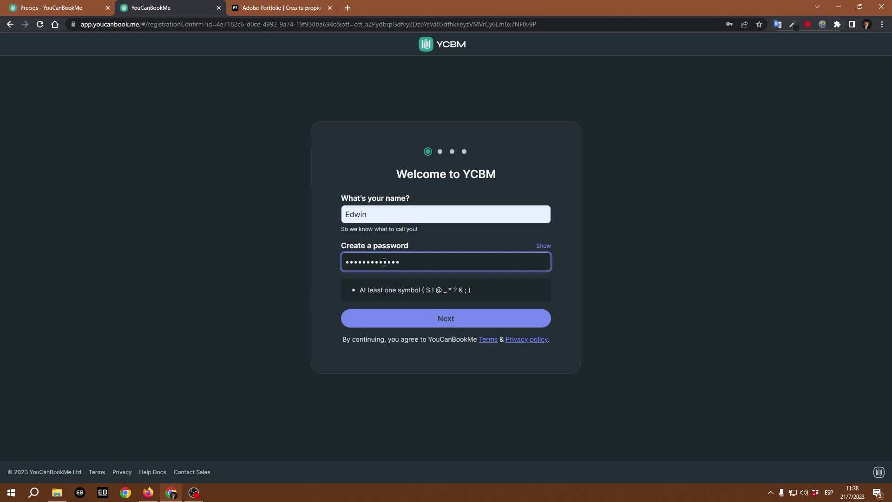
{"action": "left_click_drag", "start_coordinate": [384, 261], "coordinate": [377, 262]}
{"action": "type", "text": "@"}
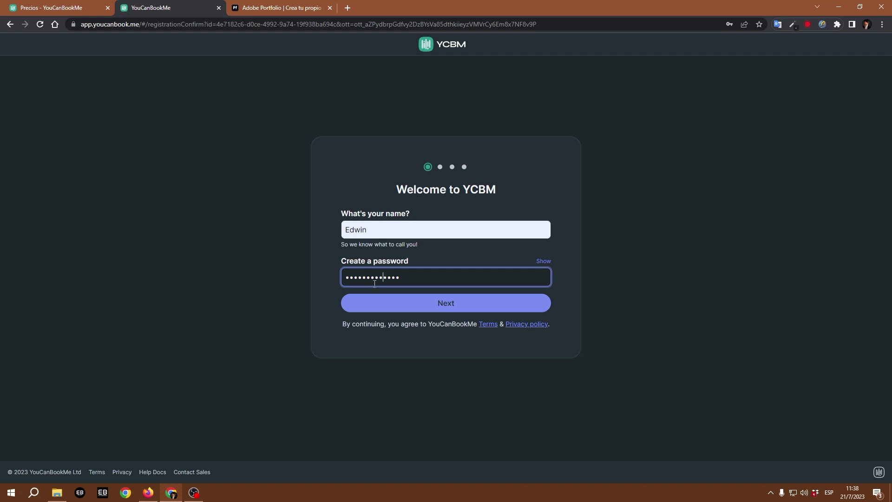
{"action": "left_click", "coordinate": [448, 305]}
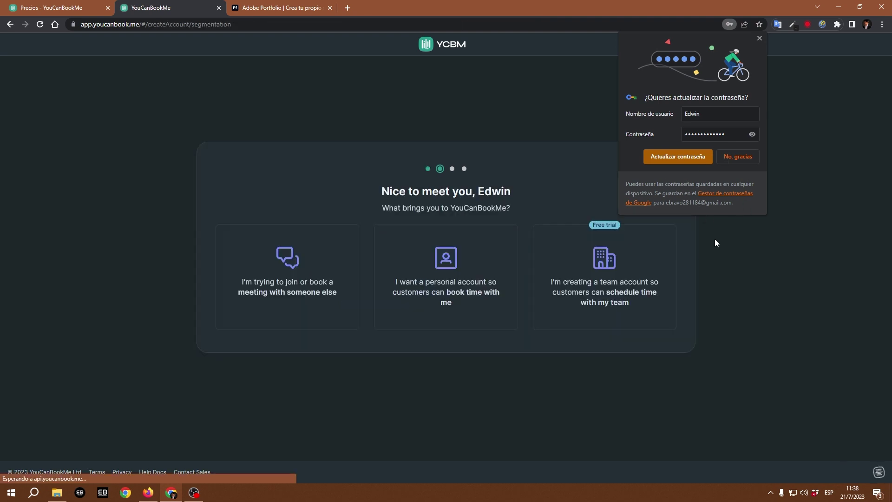
- Dismiss the password prompt, choose a personal account with industry Artes creativas, and continue
{"action": "left_click", "coordinate": [746, 157]}
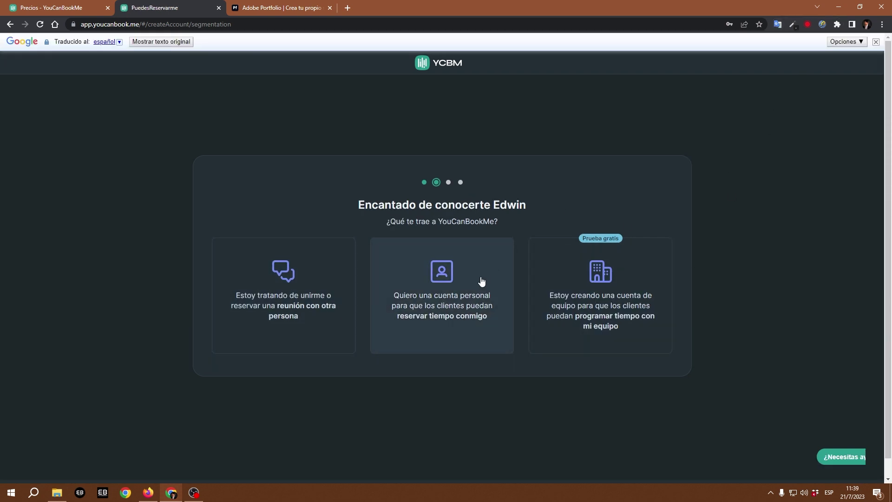
{"action": "left_click", "coordinate": [456, 290]}
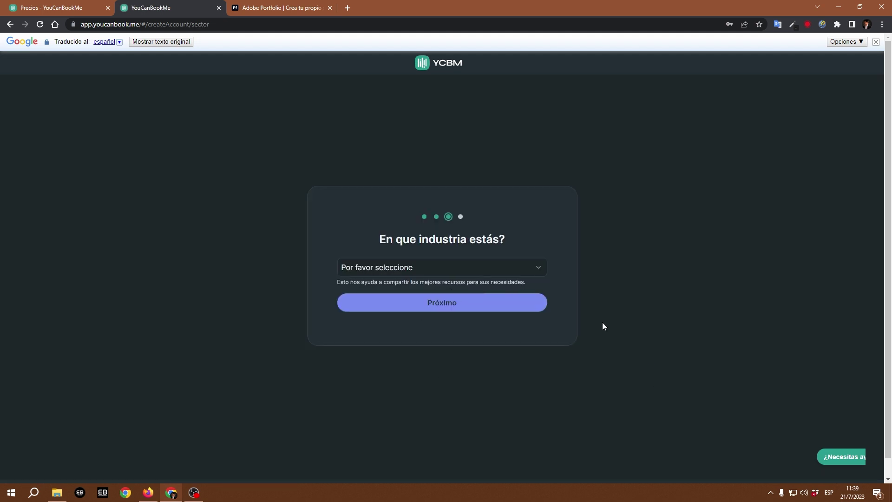
{"action": "left_click", "coordinate": [537, 270]}
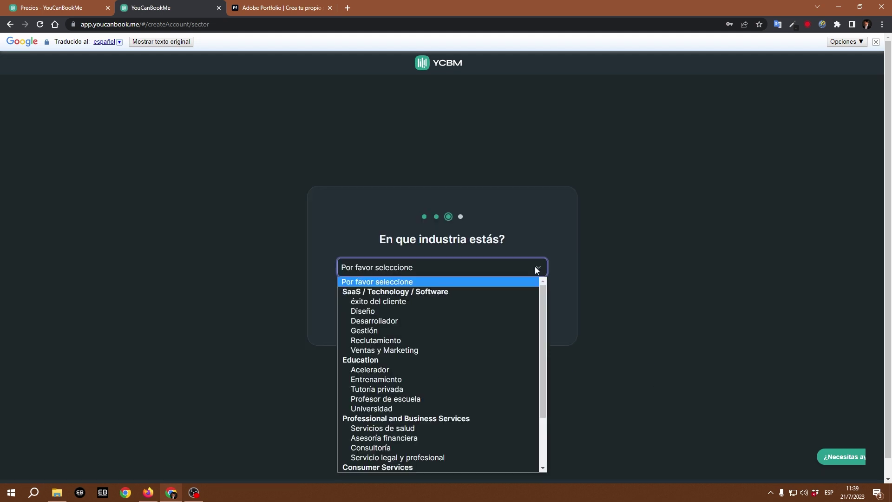
{"action": "scroll", "coordinate": [440, 397], "scroll_direction": "down", "scroll_amount": 3}
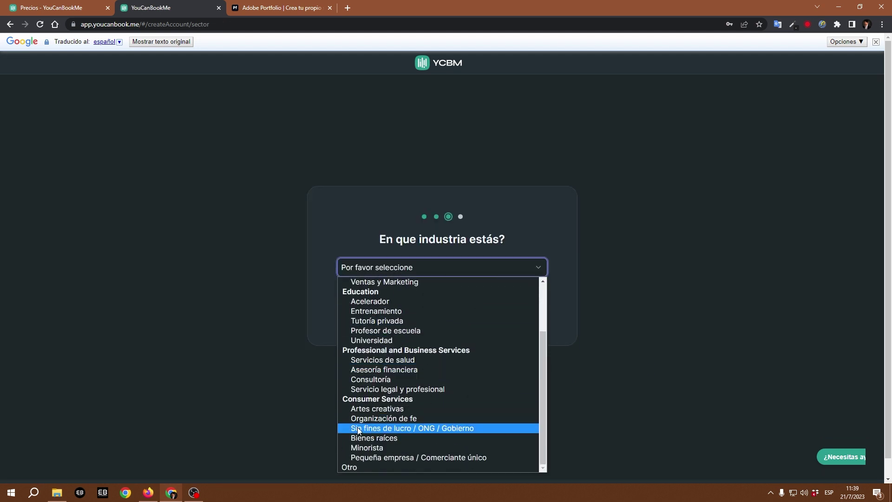
{"action": "left_click", "coordinate": [395, 409]}
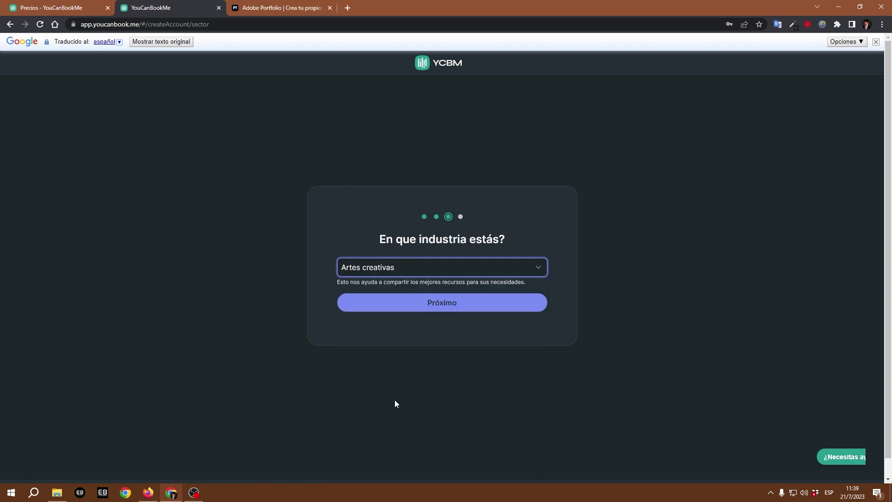
{"action": "left_click", "coordinate": [448, 301]}
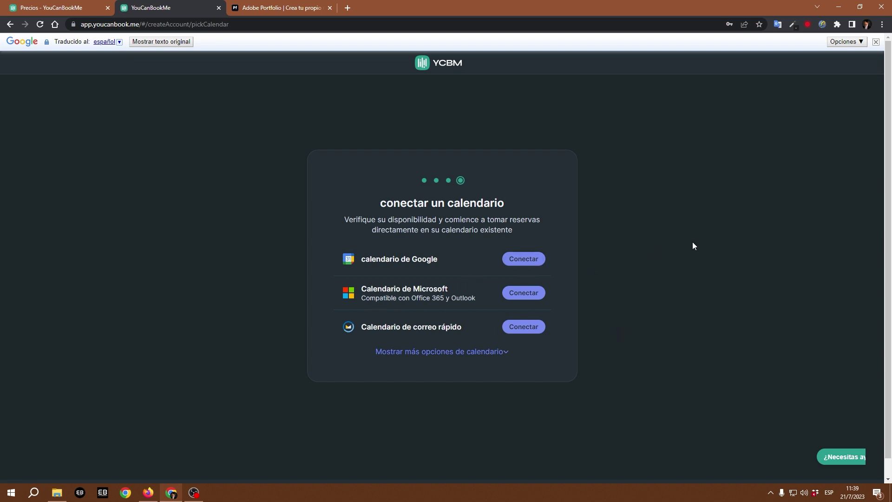
- Connect Google calendar by choosing the Google account and allowing YouCanBook.Me access
{"action": "left_click", "coordinate": [533, 263]}
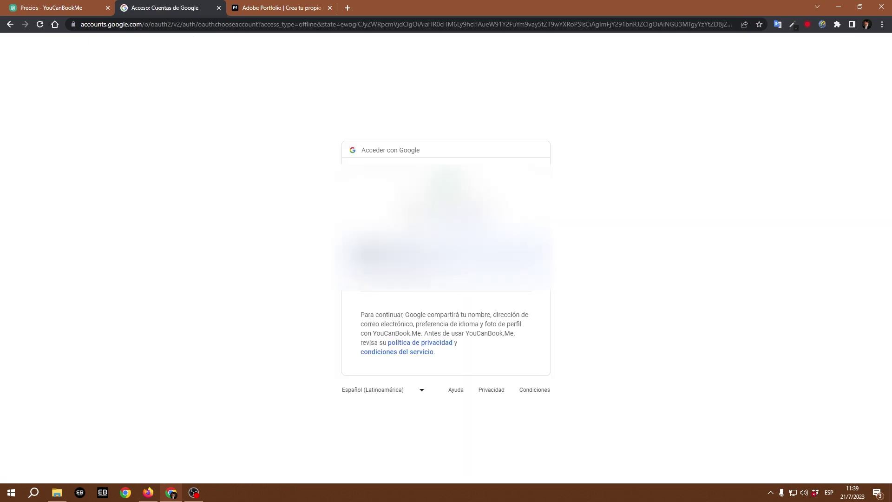
{"action": "left_click", "coordinate": [441, 279]}
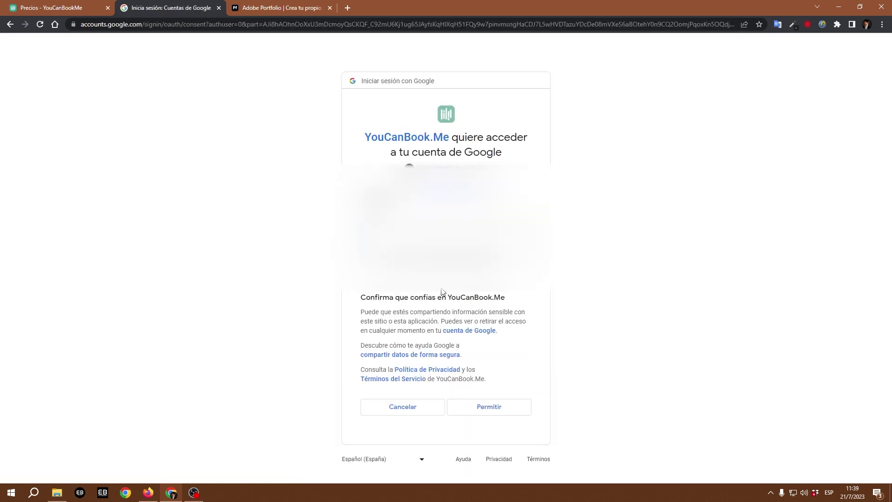
{"action": "left_click", "coordinate": [457, 411]}
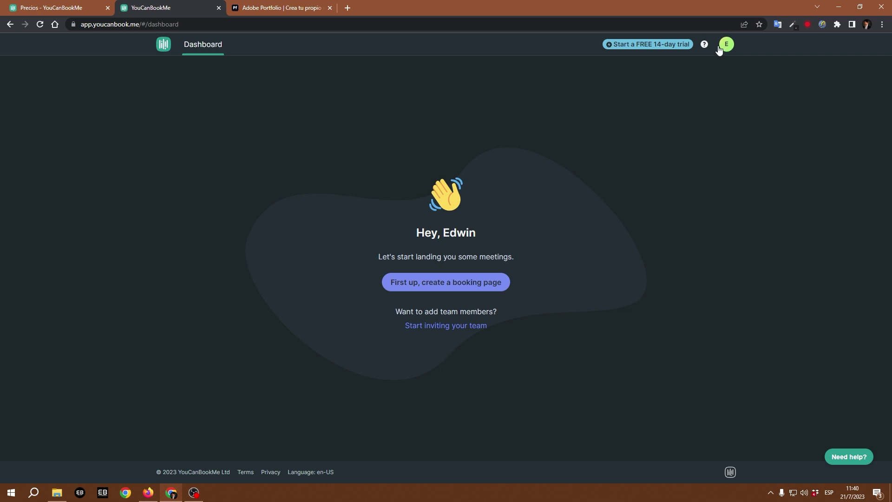
- Translate the dashboard into Spanish and start creating a booking page
{"action": "left_click", "coordinate": [777, 24]}
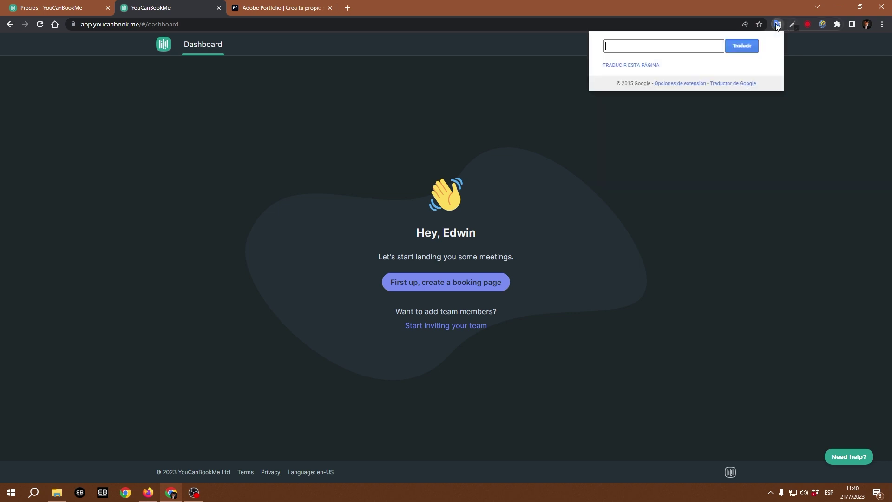
{"action": "left_click", "coordinate": [639, 65]}
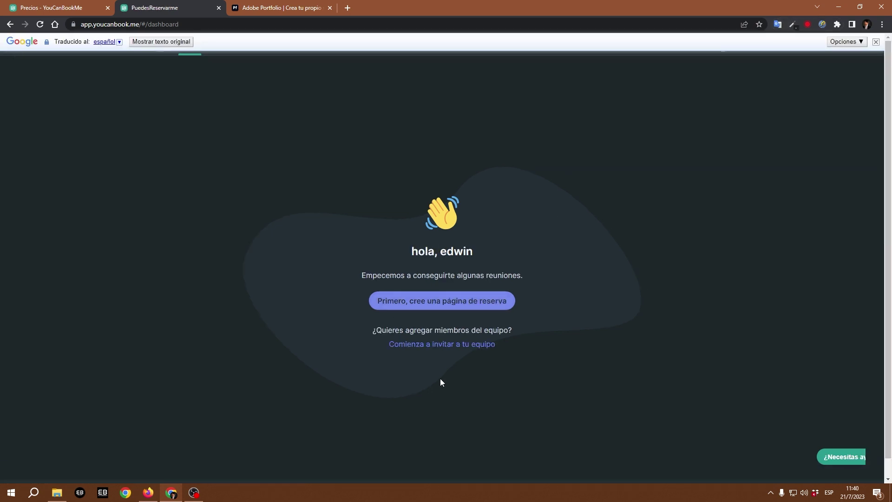
{"action": "left_click", "coordinate": [468, 301]}
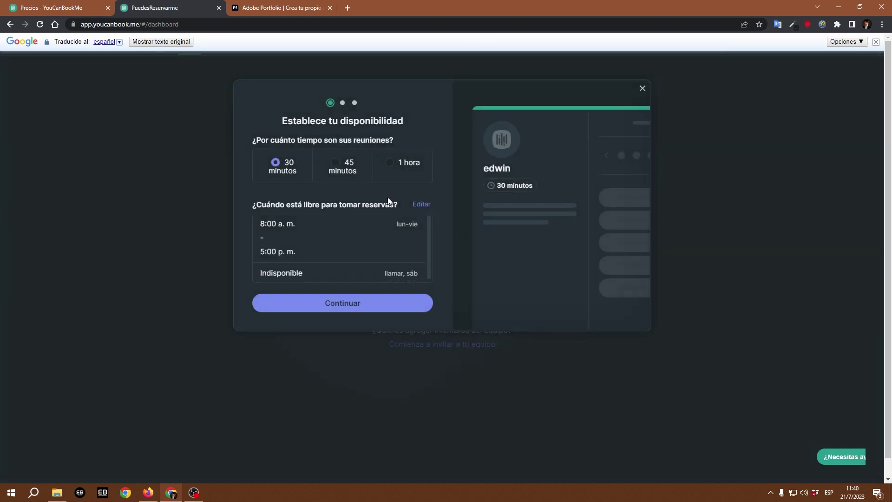
- Set 1-hour meetings and make Saturday available with an adjusted end time
{"action": "left_click", "coordinate": [392, 167]}
{"action": "mouse_move", "coordinate": [393, 249]}
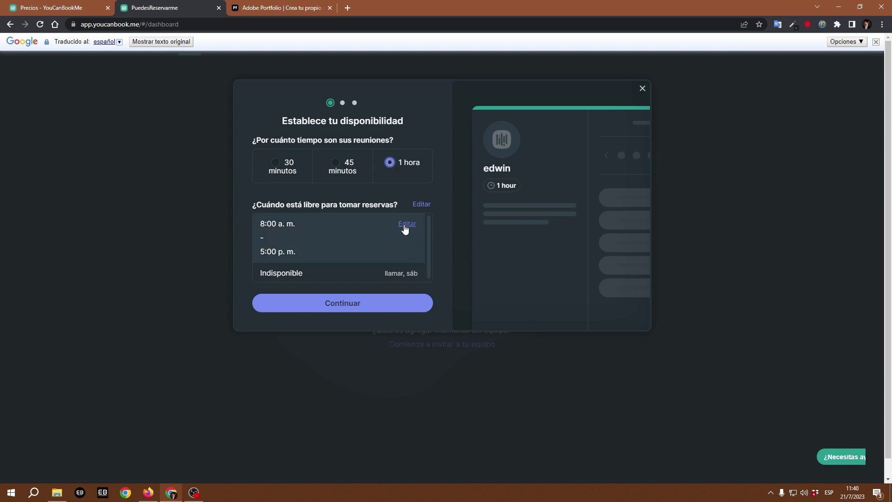
{"action": "left_click", "coordinate": [407, 225]}
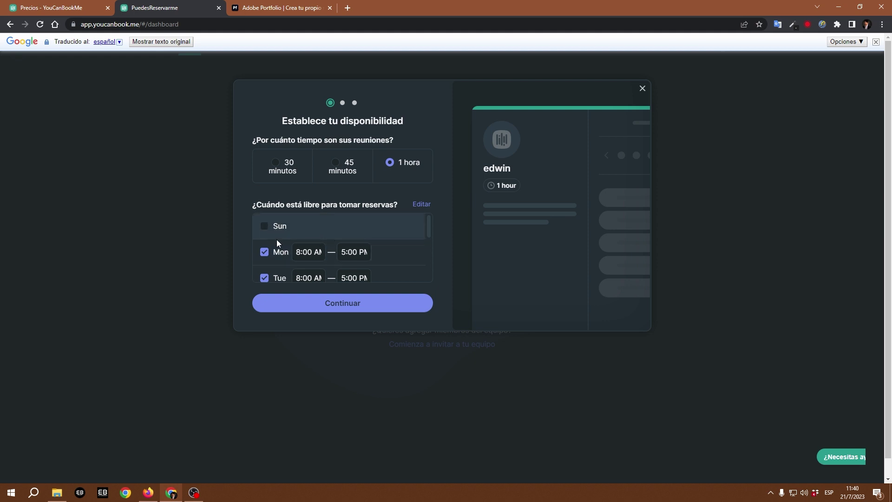
{"action": "scroll", "coordinate": [286, 249], "scroll_direction": "down", "scroll_amount": 3}
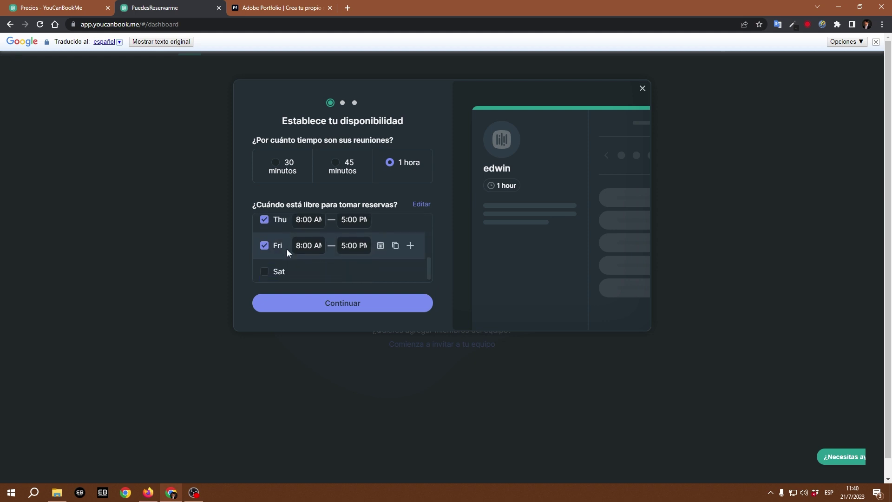
{"action": "left_click", "coordinate": [264, 274]}
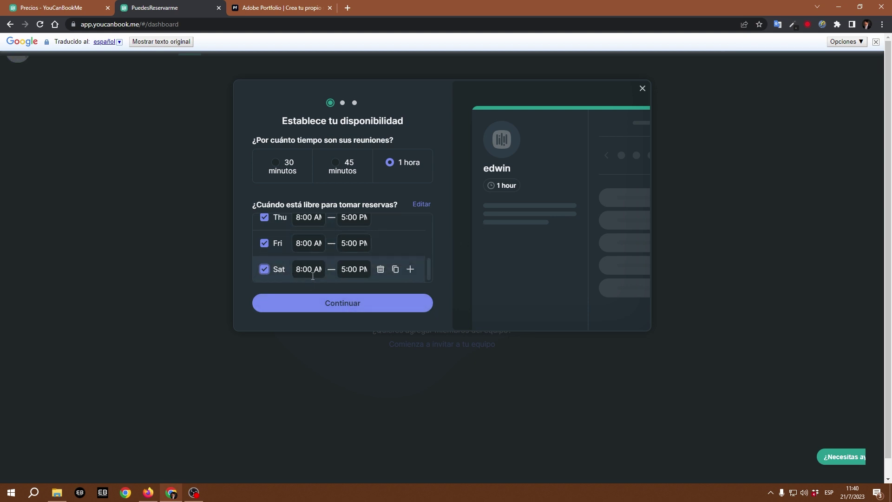
{"action": "left_click", "coordinate": [365, 271]}
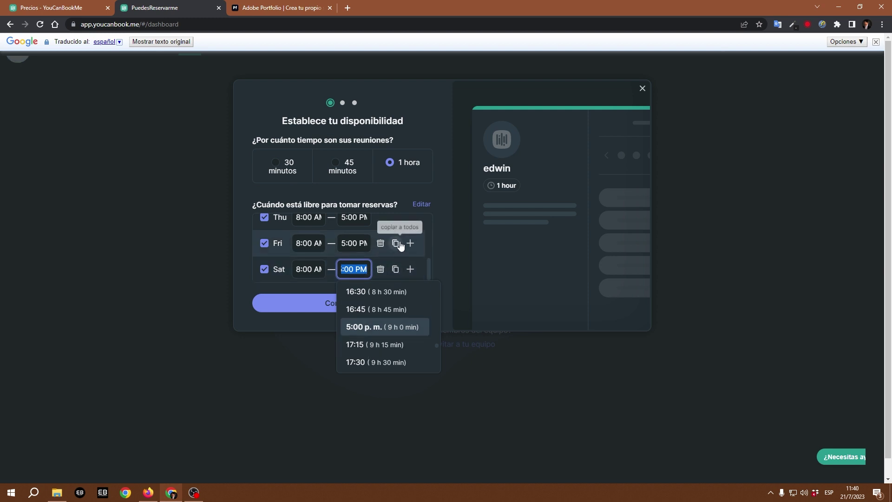
{"action": "left_click_drag", "start_coordinate": [428, 273], "coordinate": [428, 219]}
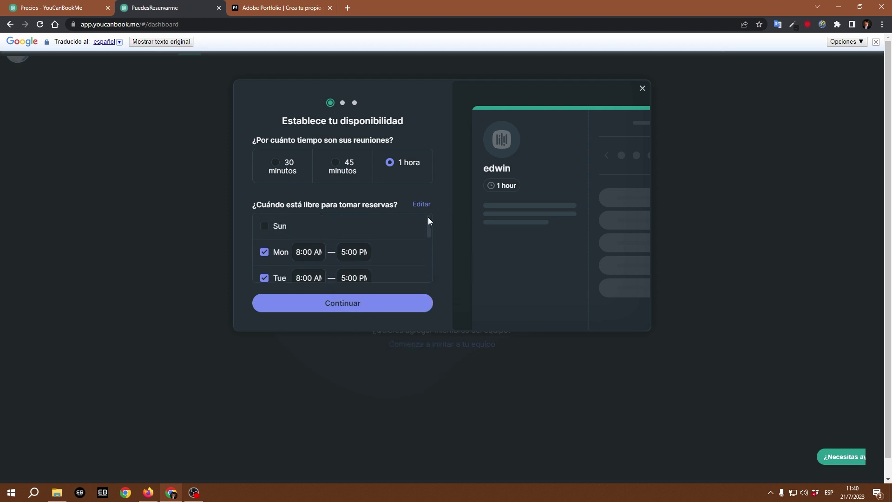
- Make Sunday available from 10:00 AM to 14:00 and continue to the details step
{"action": "left_click", "coordinate": [263, 227]}
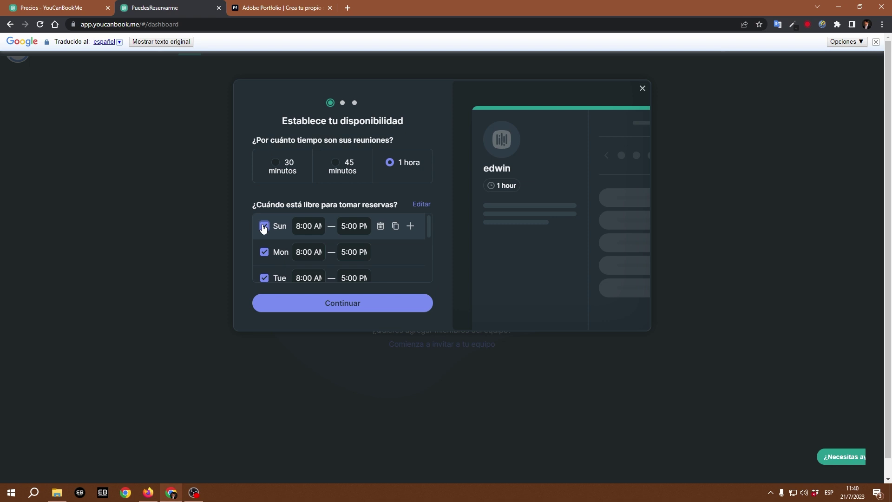
{"action": "left_click", "coordinate": [322, 230]}
{"action": "scroll", "coordinate": [321, 307], "scroll_direction": "down", "scroll_amount": 1}
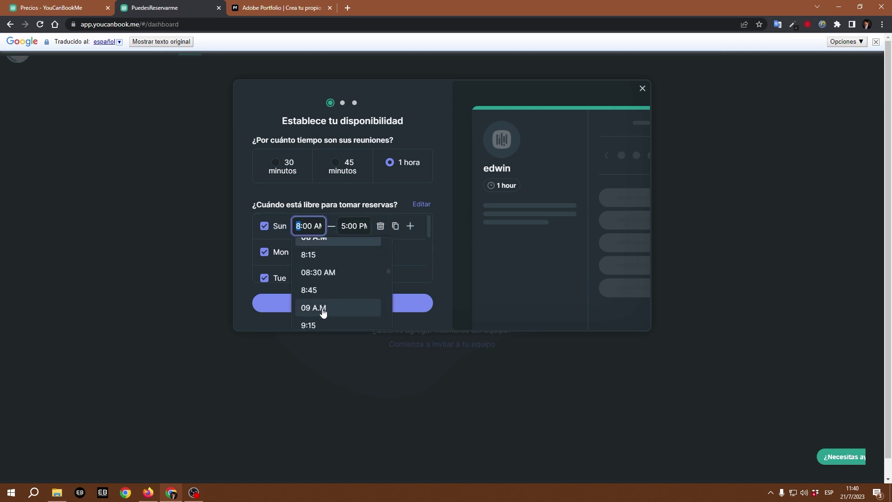
{"action": "scroll", "coordinate": [324, 312], "scroll_direction": "down", "scroll_amount": 2}
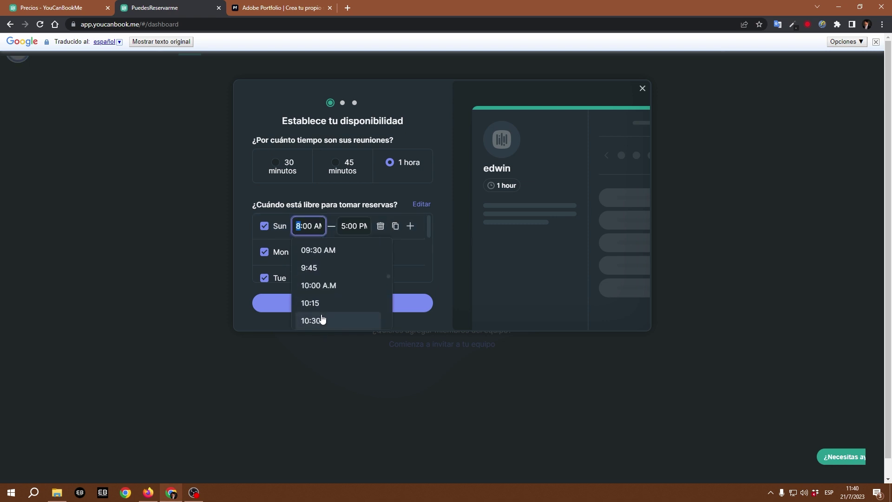
{"action": "left_click", "coordinate": [327, 289]}
{"action": "left_click", "coordinate": [362, 226]}
{"action": "scroll", "coordinate": [370, 290], "scroll_direction": "down", "scroll_amount": 1}
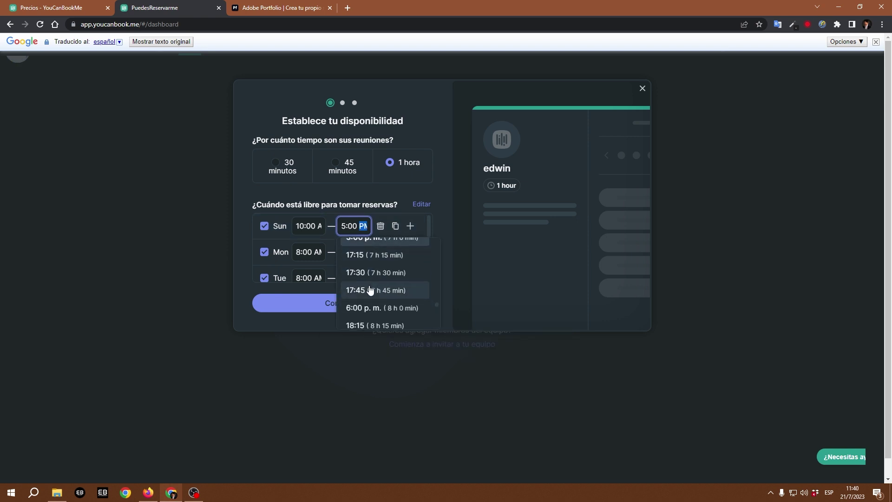
{"action": "scroll", "coordinate": [370, 290], "scroll_direction": "up", "scroll_amount": 3}
{"action": "scroll", "coordinate": [372, 288], "scroll_direction": "up", "scroll_amount": 2}
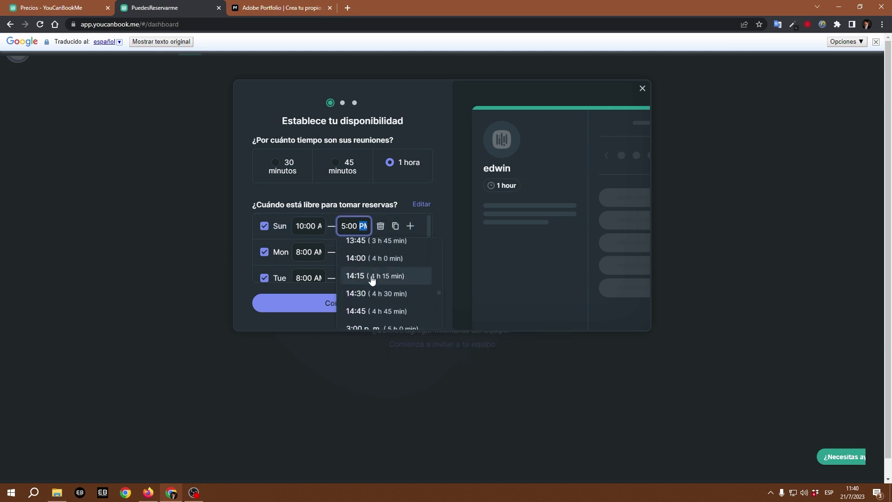
{"action": "left_click", "coordinate": [374, 258]}
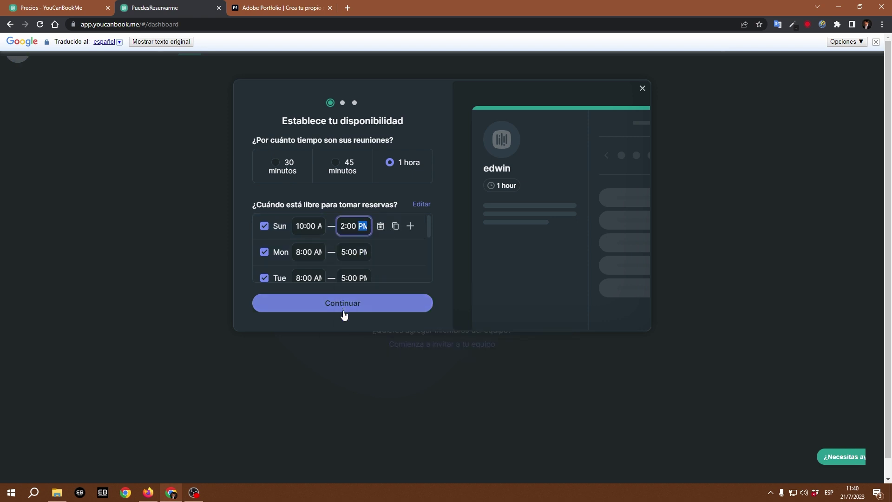
{"action": "left_click", "coordinate": [353, 308]}
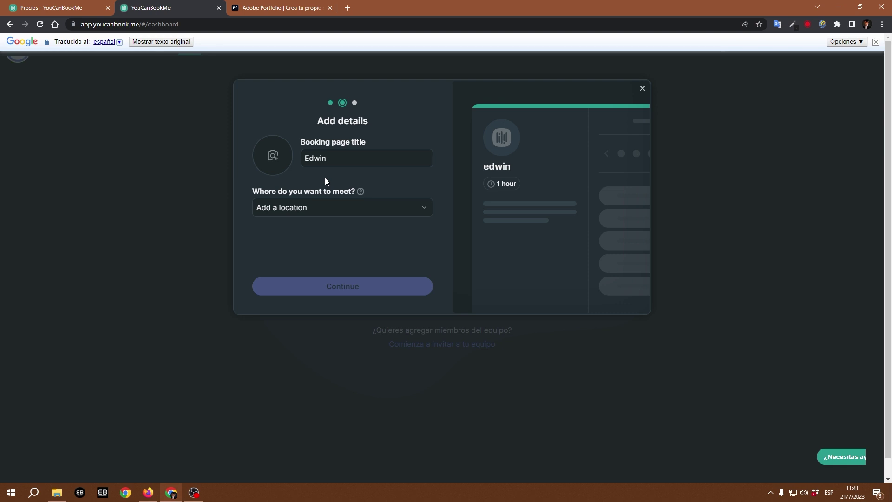
- Title the booking page EB Studio and upload the Logo-Paypal EB logo as its image
{"action": "left_click_drag", "start_coordinate": [328, 157], "coordinate": [299, 158]}
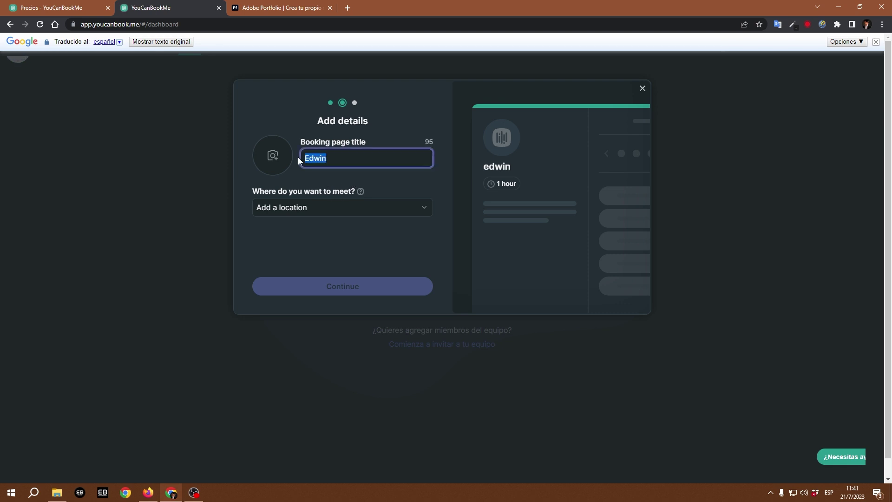
{"action": "type", "text": "EB Studio"}
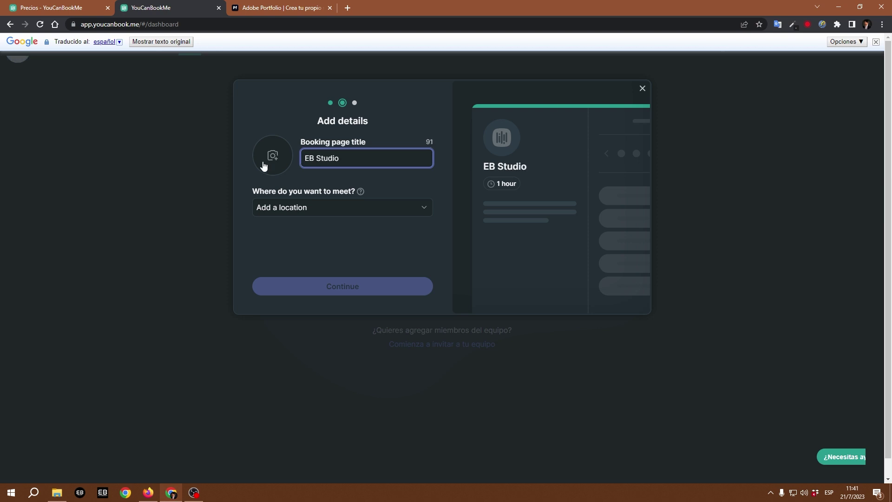
{"action": "left_click", "coordinate": [268, 161]}
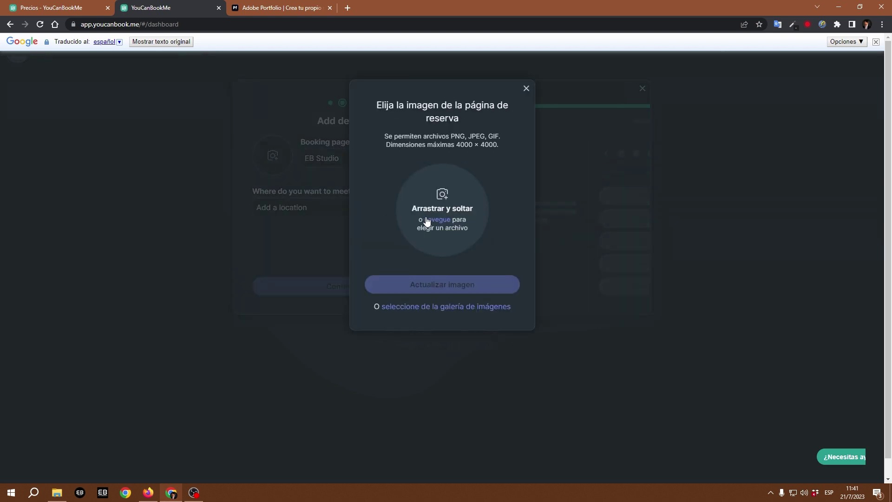
{"action": "left_click", "coordinate": [444, 208]}
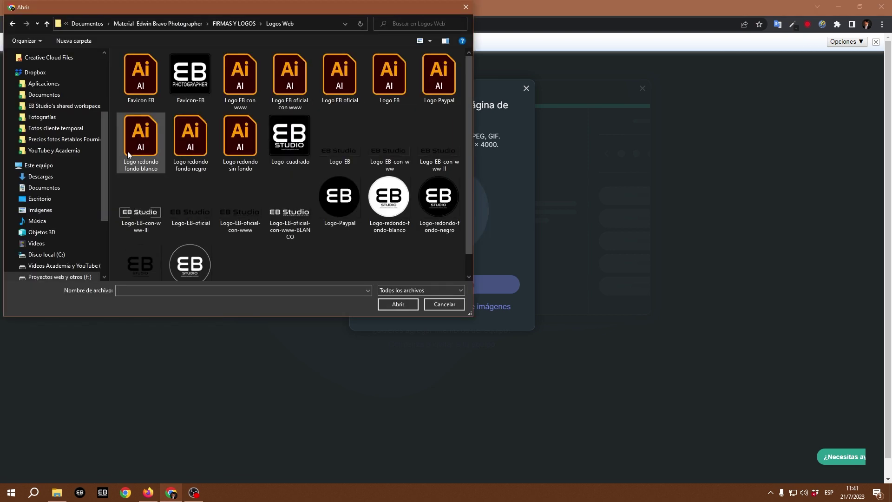
{"action": "left_click", "coordinate": [337, 200]}
{"action": "left_click", "coordinate": [398, 305]}
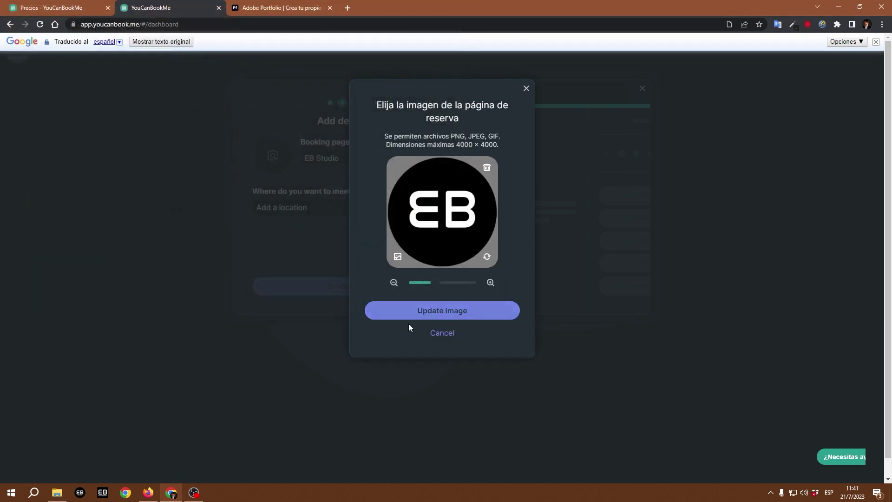
{"action": "left_click", "coordinate": [448, 315]}
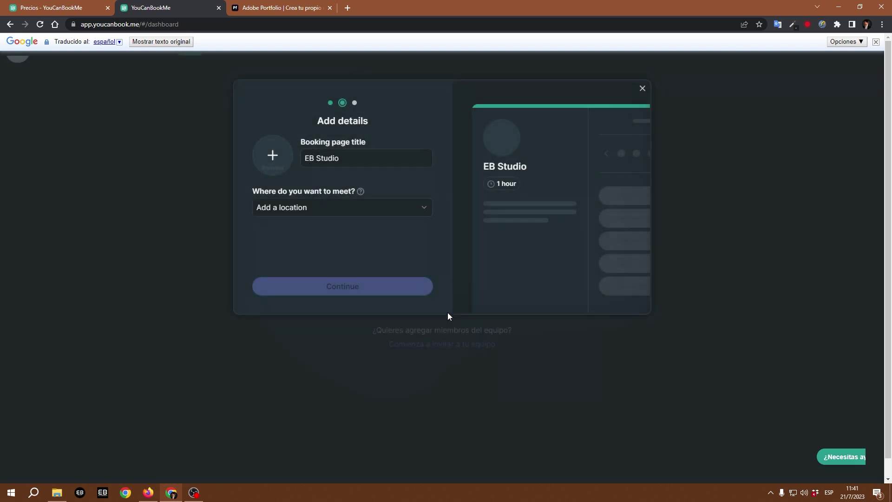
- Set an in-person address from the autofill suggestion as the location and continue
{"action": "left_click", "coordinate": [345, 208]}
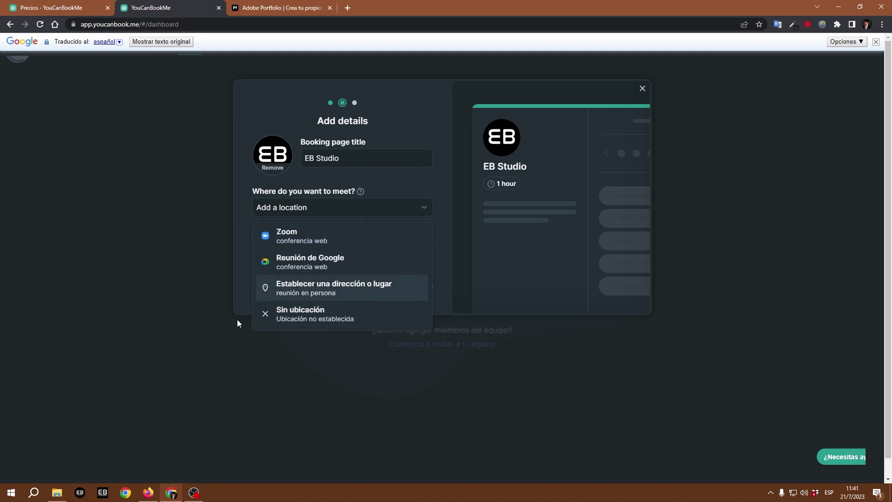
{"action": "left_click", "coordinate": [422, 185]}
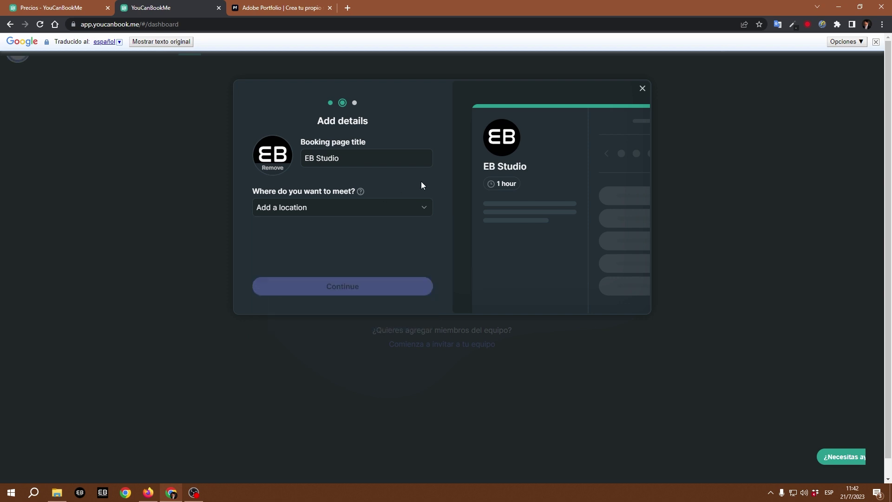
{"action": "left_click", "coordinate": [418, 206]}
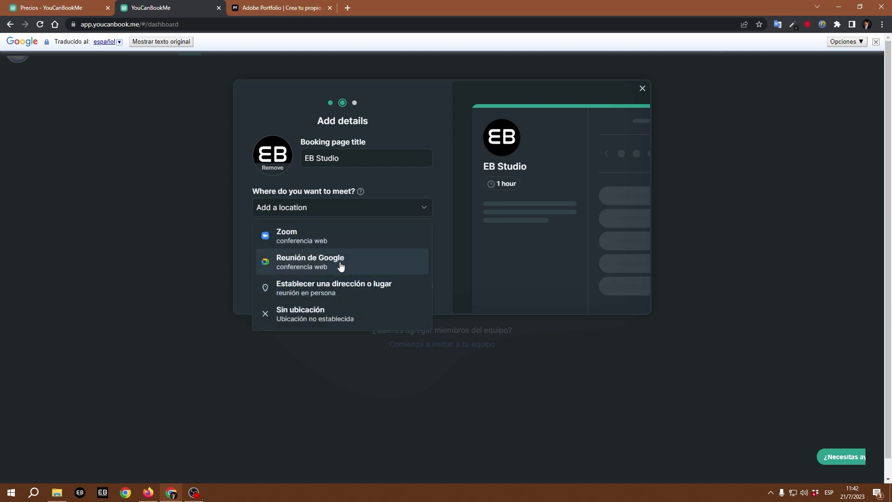
{"action": "triple_click", "coordinate": [342, 265]}
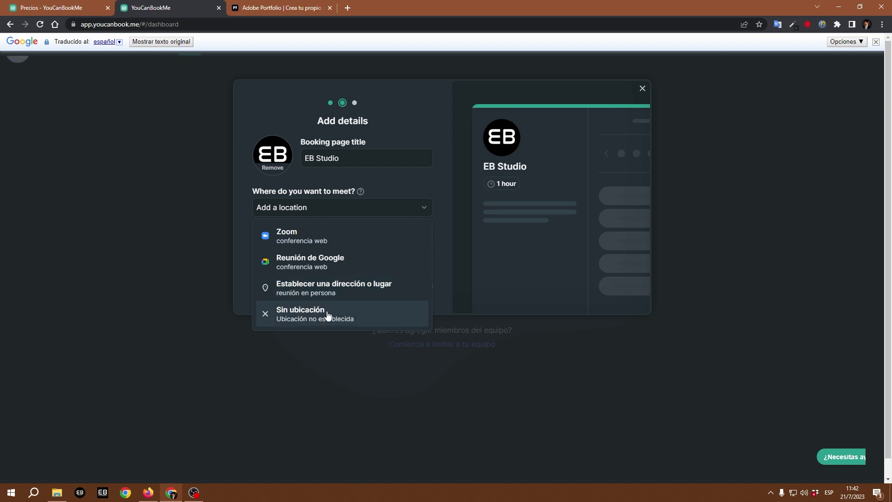
{"action": "triple_click", "coordinate": [318, 296]}
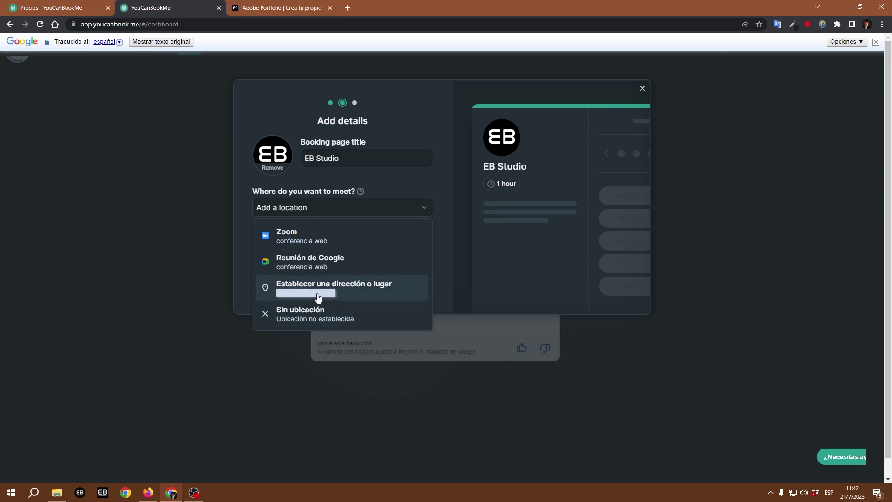
{"action": "left_click", "coordinate": [388, 292]}
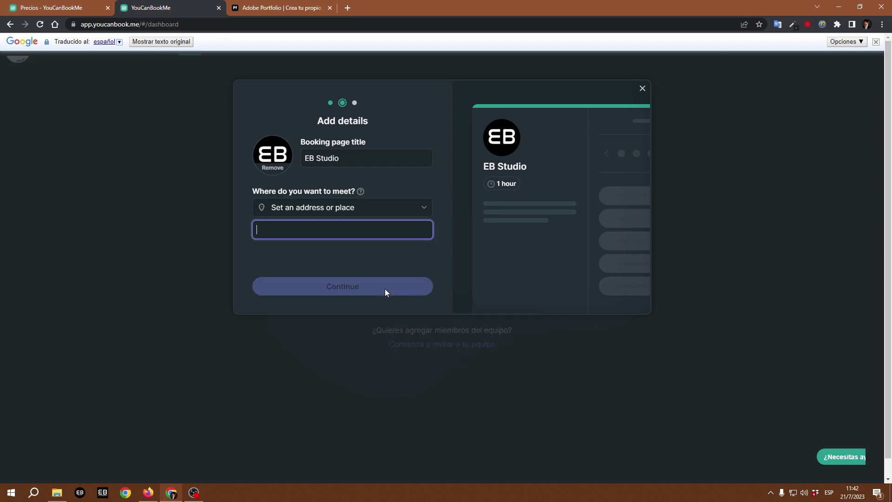
{"action": "left_click", "coordinate": [320, 231]}
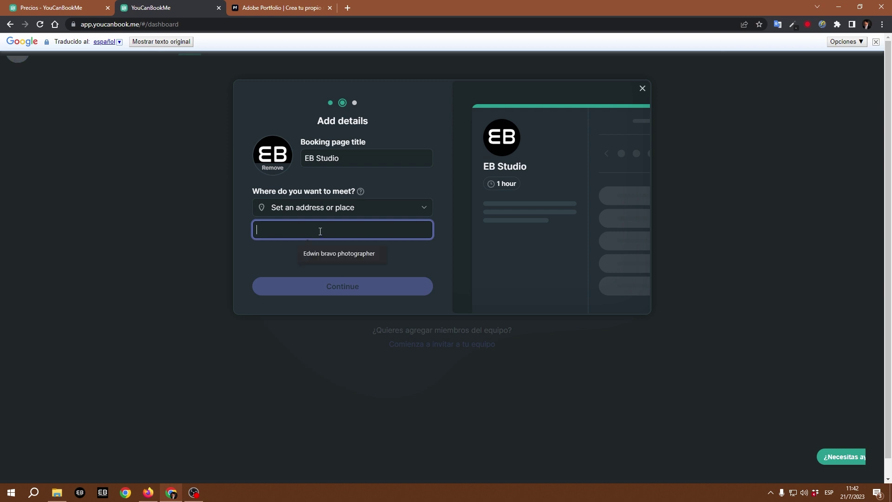
{"action": "left_click", "coordinate": [345, 255]}
{"action": "left_click", "coordinate": [356, 291]}
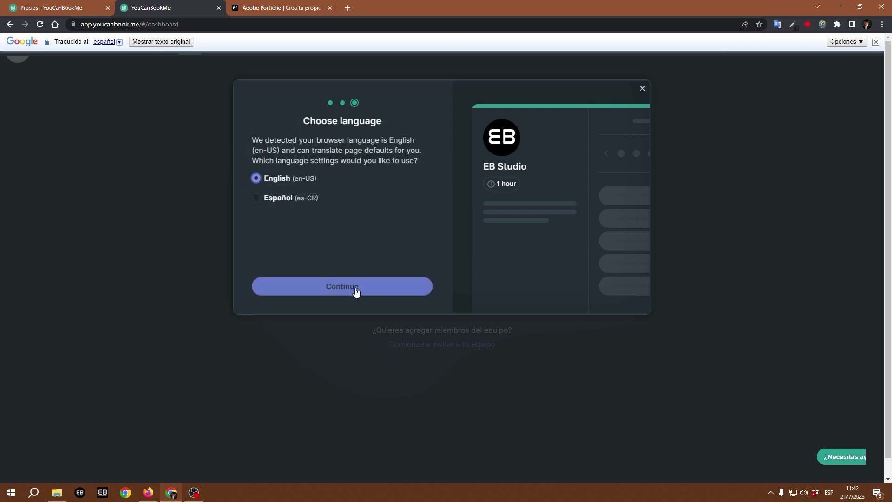
- Create the booking page in Español, skip the tutorial, and view its availability hours
{"action": "left_click", "coordinate": [259, 199]}
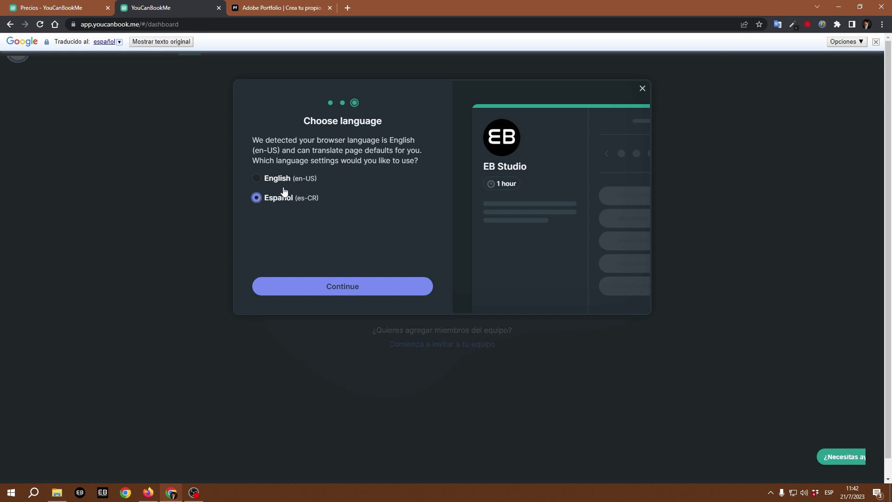
{"action": "left_click", "coordinate": [343, 286]}
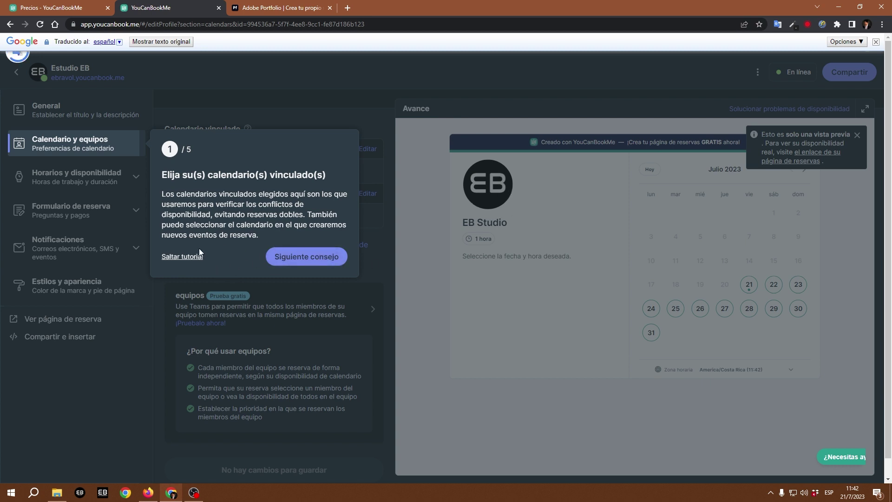
{"action": "left_click", "coordinate": [182, 255]}
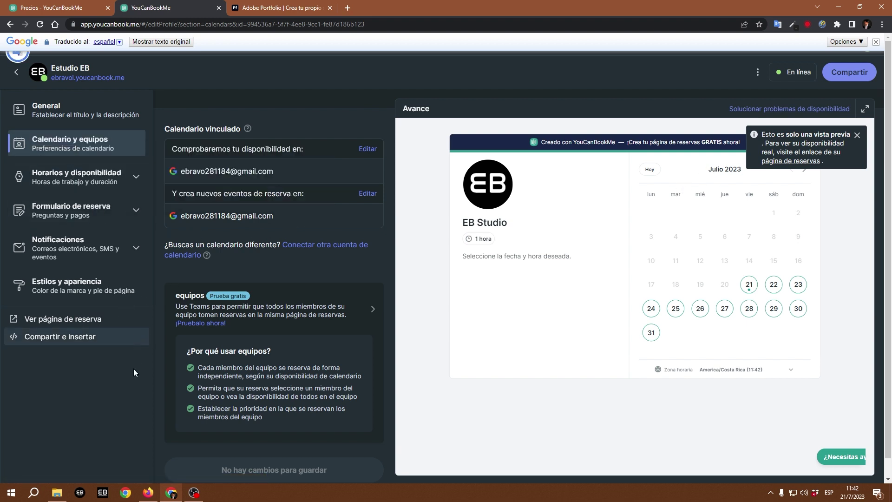
{"action": "left_click", "coordinate": [76, 177]}
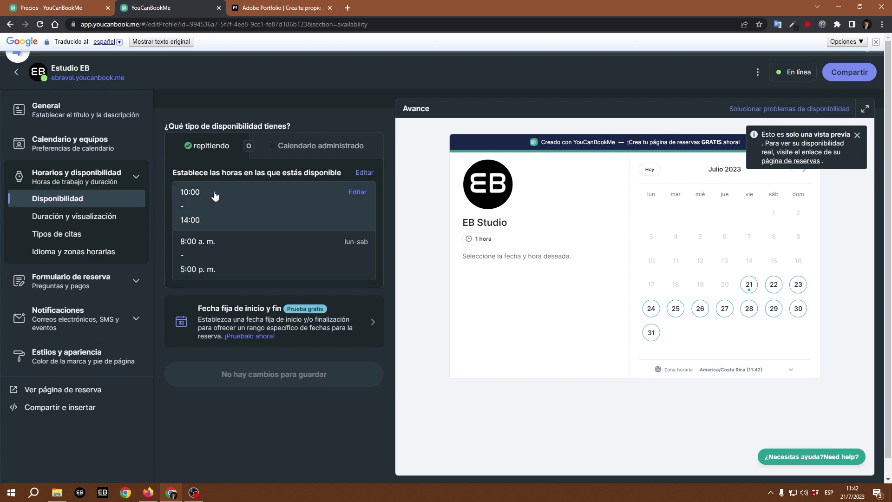
- Set the meeting length to 2 hours and save the booking page changes
{"action": "scroll", "coordinate": [244, 220], "scroll_direction": "down", "scroll_amount": 1}
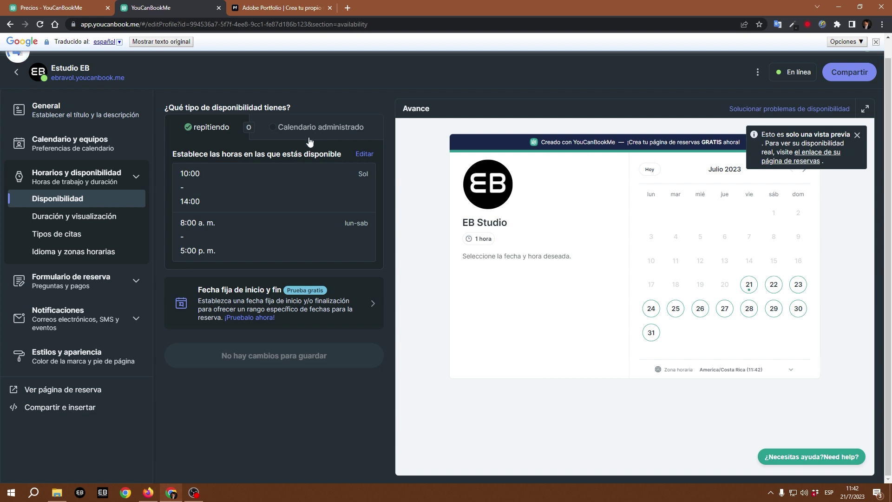
{"action": "left_click", "coordinate": [76, 224]}
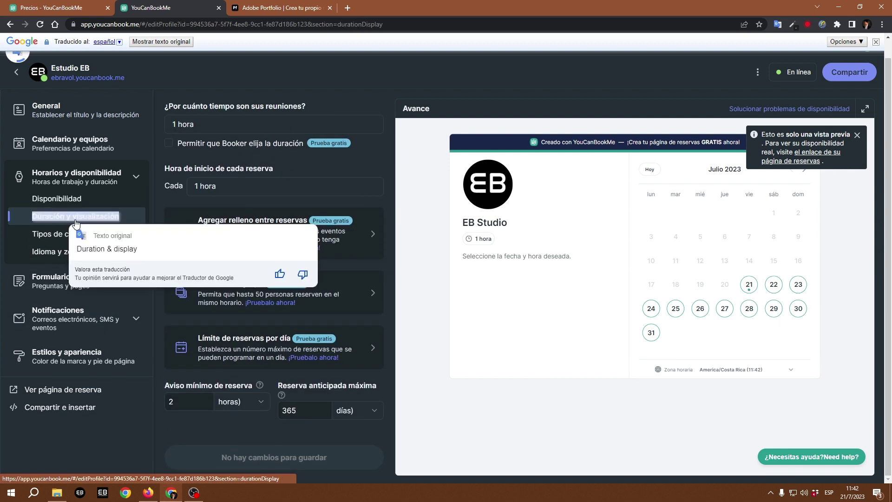
{"action": "left_click", "coordinate": [876, 42]}
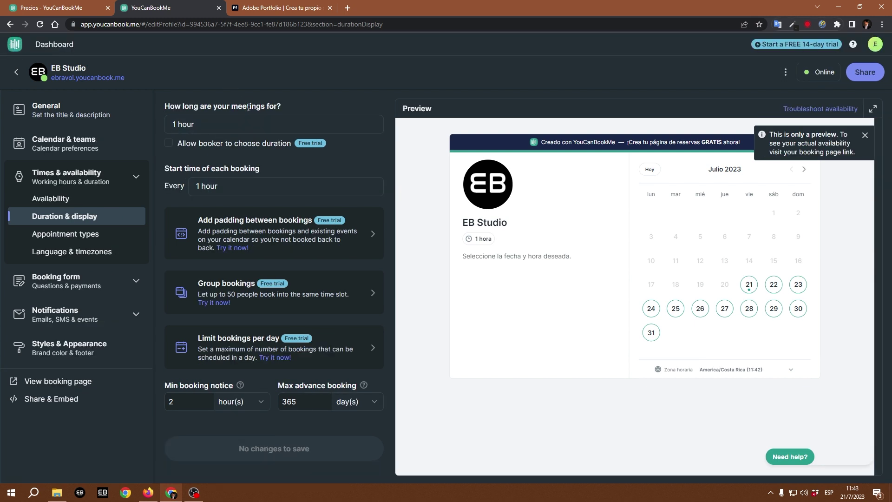
{"action": "left_click", "coordinate": [214, 124]}
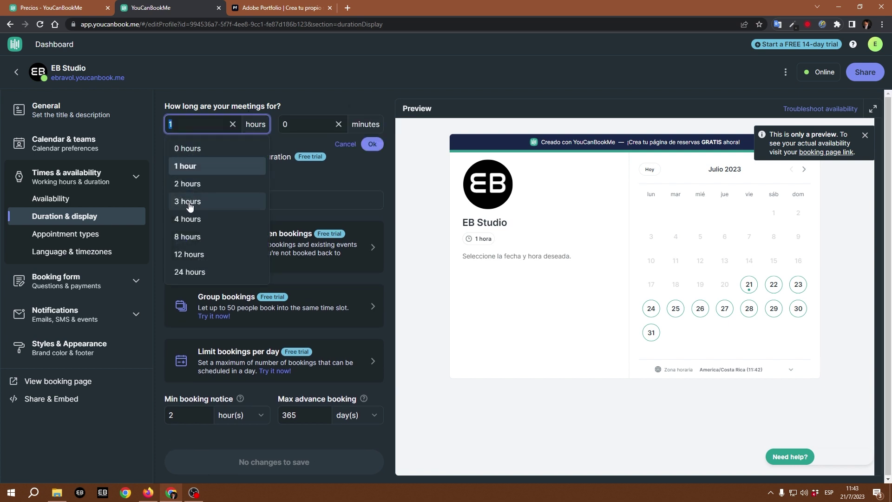
{"action": "left_click", "coordinate": [198, 186]}
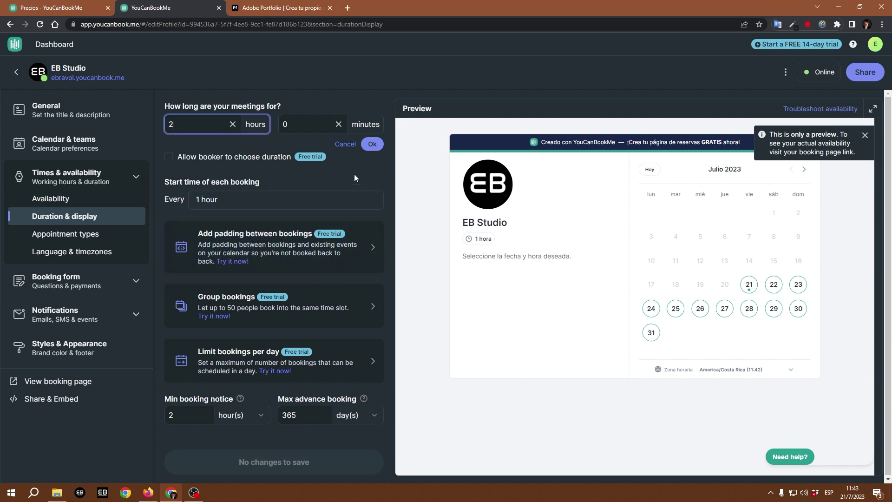
{"action": "left_click", "coordinate": [372, 144]}
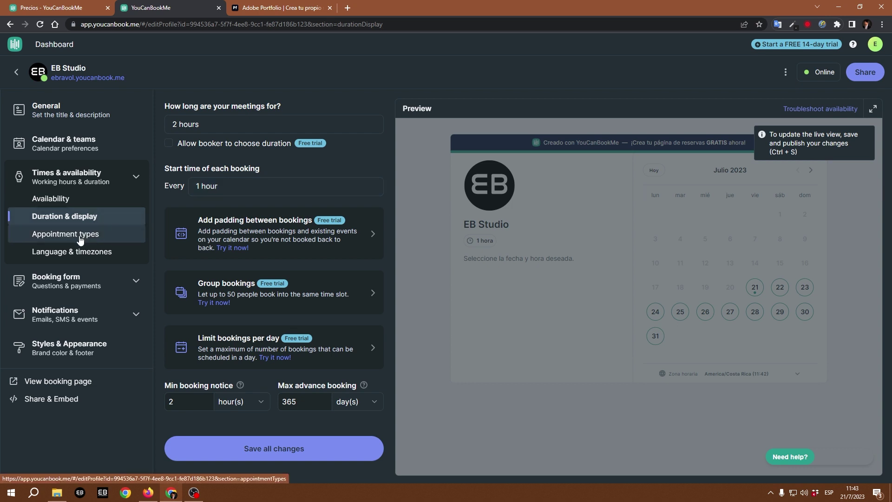
{"action": "left_click", "coordinate": [262, 448]}
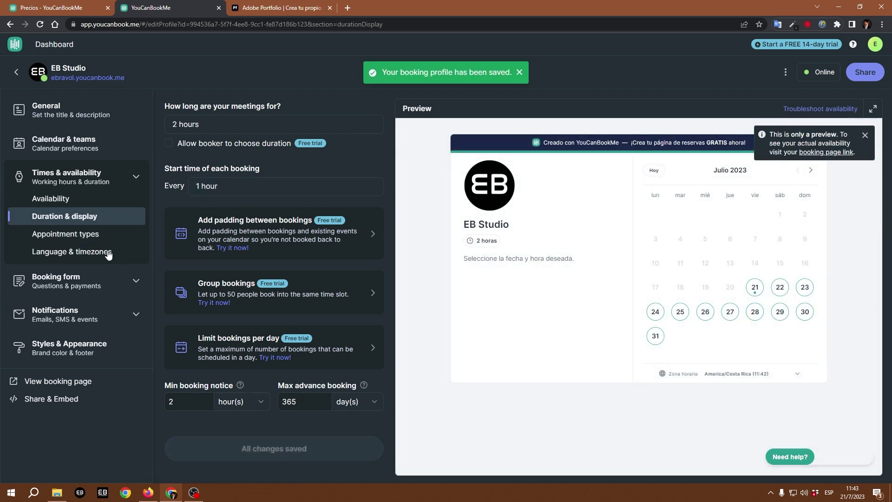
- Look over appointment types and language & timezone settings, then reach the booking form questions
{"action": "left_click", "coordinate": [65, 233]}
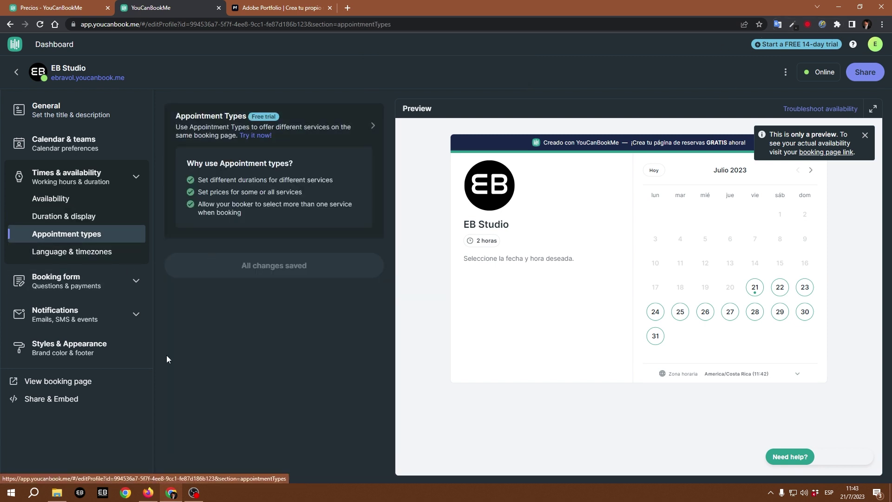
{"action": "left_click", "coordinate": [98, 255]}
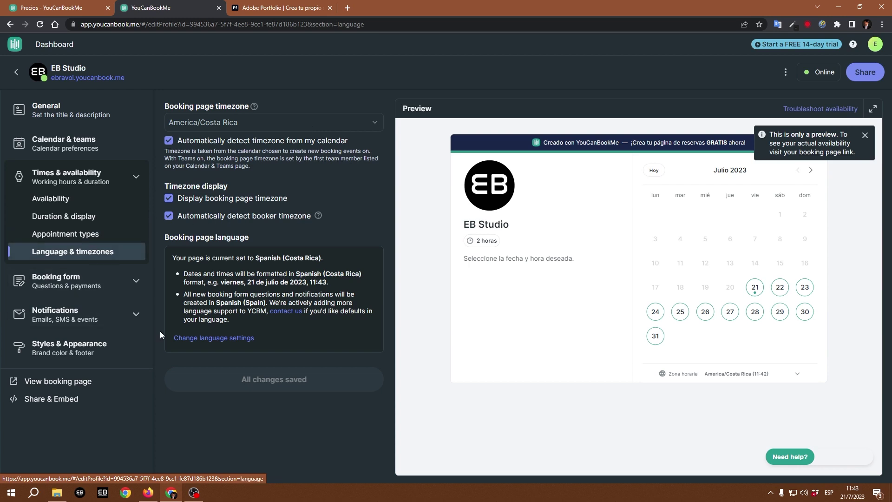
{"action": "left_click", "coordinate": [91, 282]}
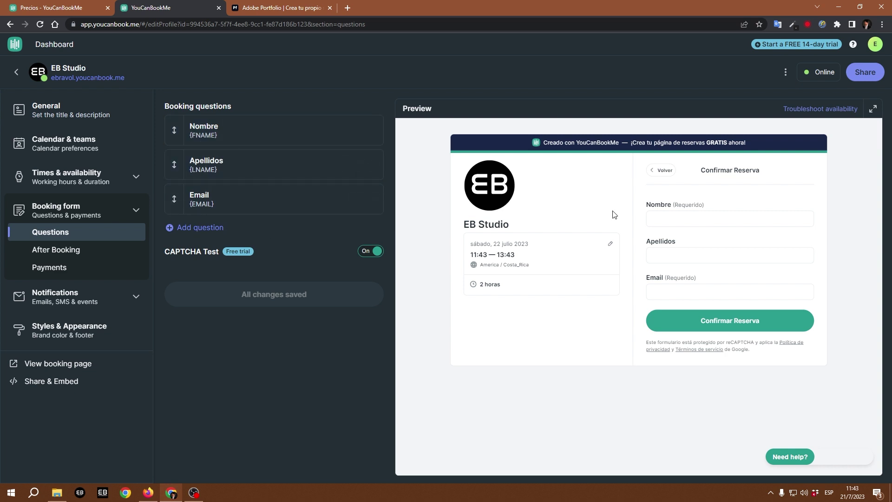
- Add a Phone number question labelled Número de teléfono after checking the EDBRA Servicios page
{"action": "left_click", "coordinate": [204, 231]}
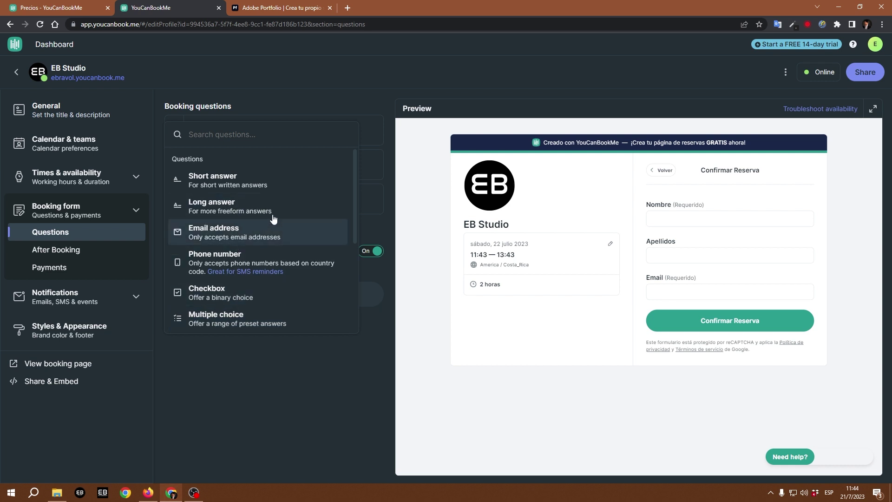
{"action": "left_click", "coordinate": [148, 492]}
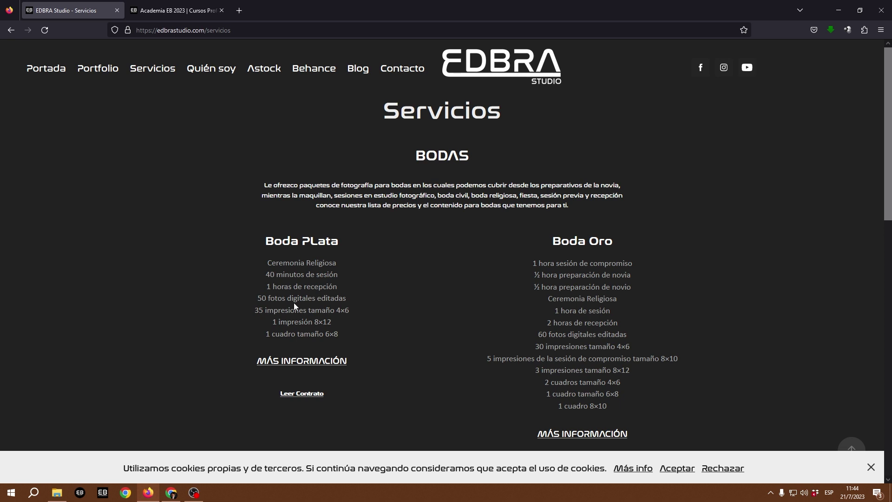
{"action": "scroll", "coordinate": [539, 251], "scroll_direction": "down", "scroll_amount": 3}
{"action": "scroll", "coordinate": [475, 172], "scroll_direction": "up", "scroll_amount": 3}
{"action": "left_click", "coordinate": [172, 493]}
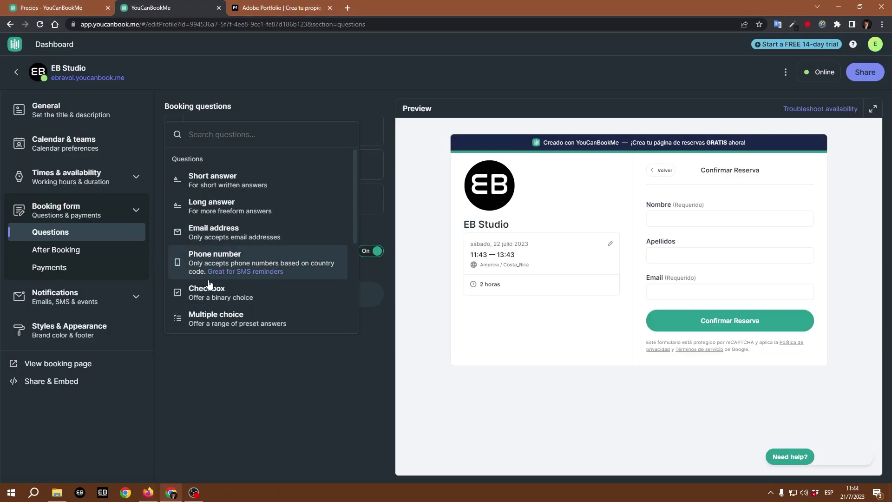
{"action": "left_click", "coordinate": [237, 261]}
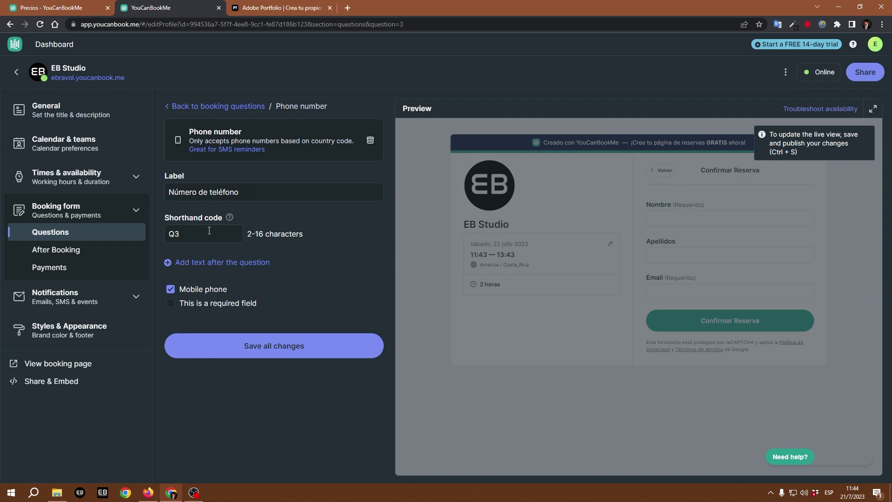
- Change the phone question's code from Q3 to 506, make it required, and save
{"action": "left_click_drag", "start_coordinate": [209, 233], "coordinate": [155, 234]}
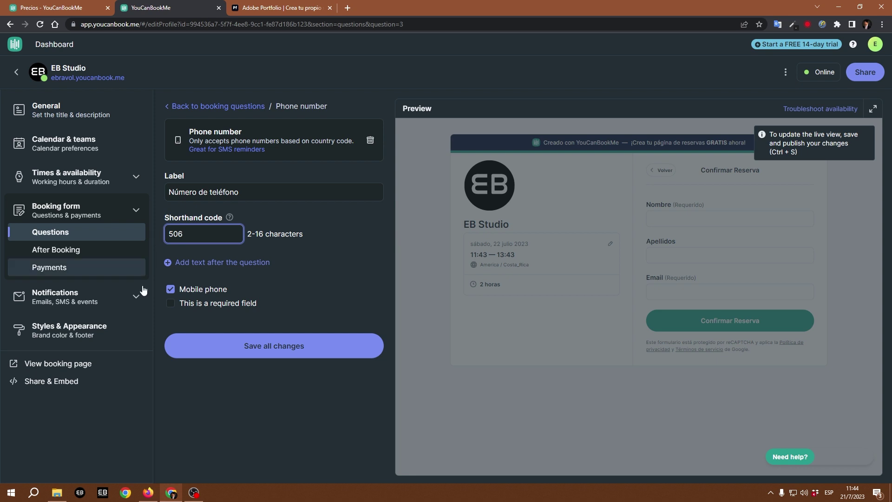
{"action": "left_click", "coordinate": [170, 303]}
{"action": "left_click", "coordinate": [251, 349]}
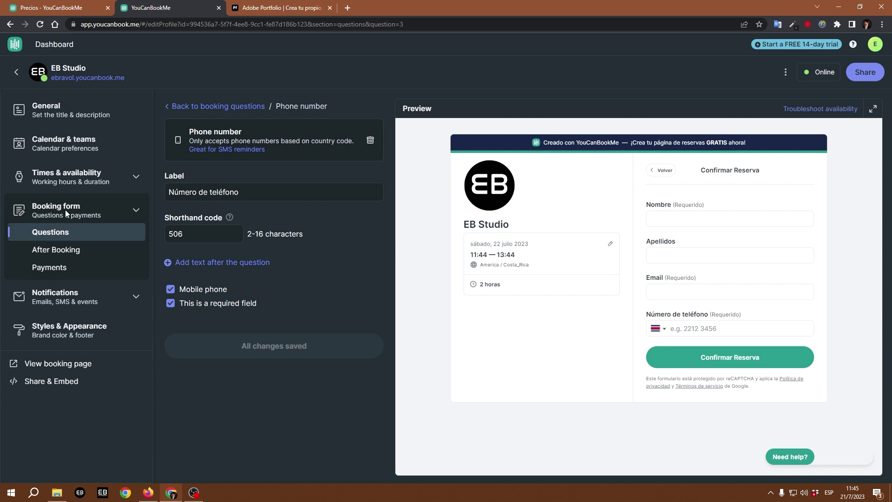
{"action": "left_click", "coordinate": [67, 237]}
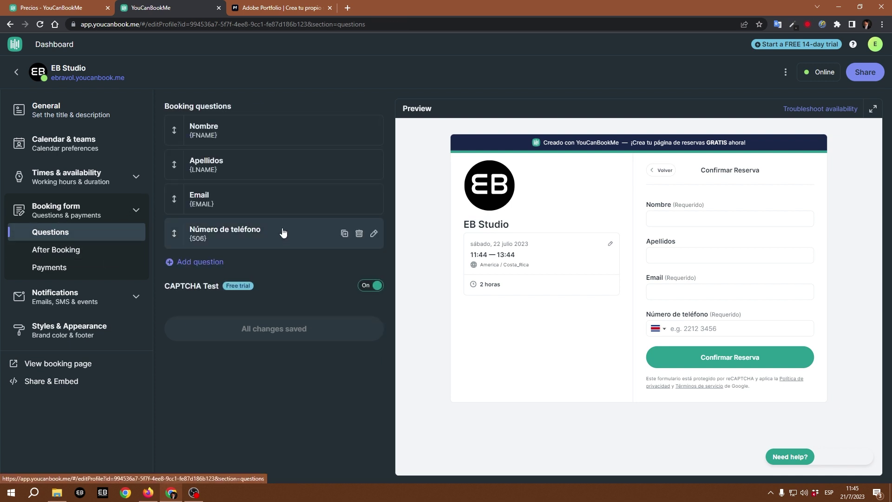
- Add a multiple choice question, with the editor translated into Spanish, and edit its label
{"action": "left_click", "coordinate": [198, 263]}
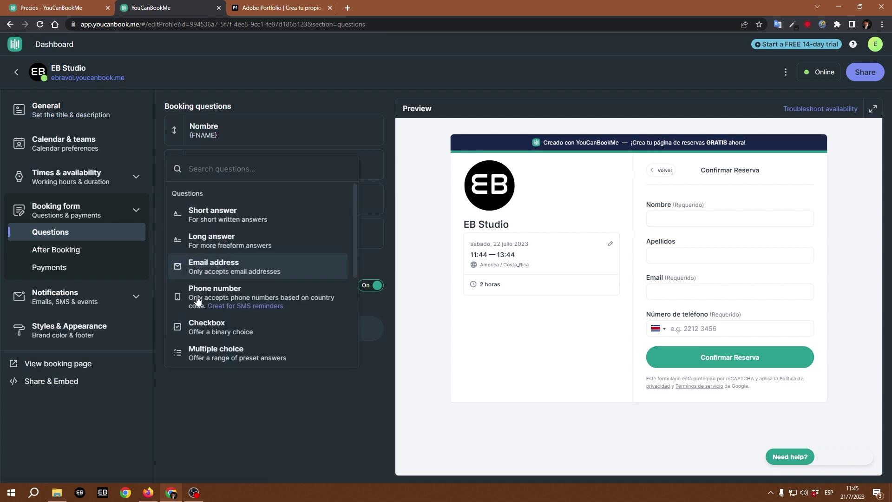
{"action": "left_click", "coordinate": [248, 358]}
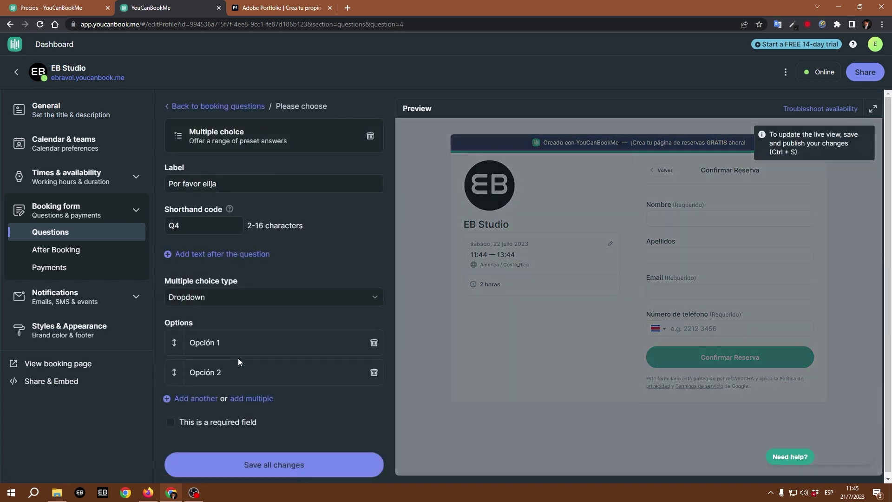
{"action": "left_click", "coordinate": [778, 25]}
{"action": "left_click", "coordinate": [649, 66]}
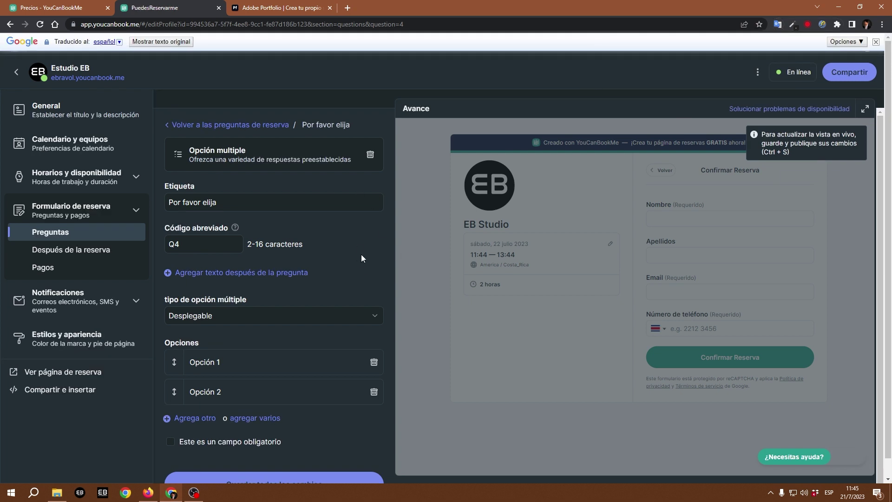
{"action": "scroll", "coordinate": [342, 242], "scroll_direction": "down", "scroll_amount": 1}
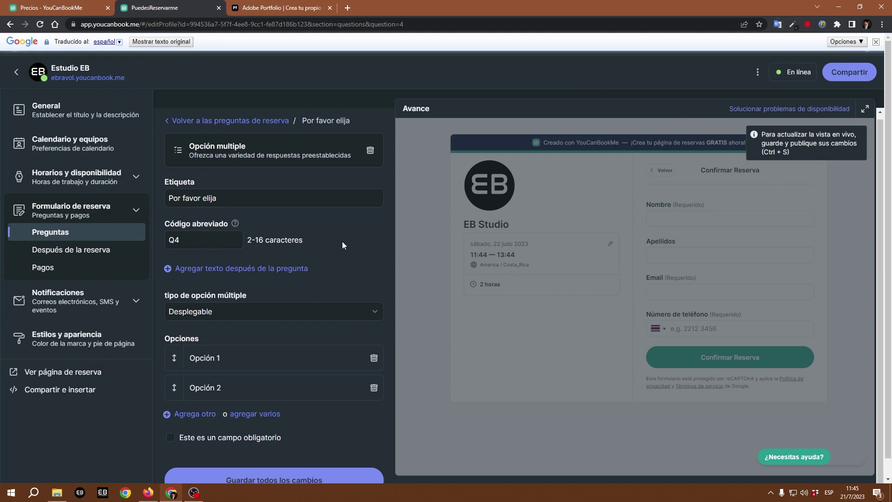
{"action": "left_click", "coordinate": [233, 201]}
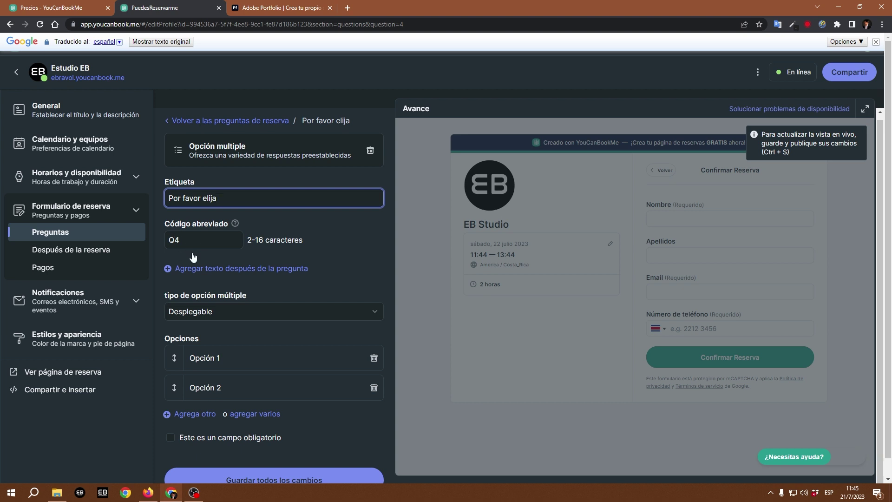
- Rename the options to Boda Plata and Boda Oro, mark it required, and save
{"action": "left_click", "coordinate": [225, 361]}
{"action": "left_click_drag", "start_coordinate": [226, 361], "coordinate": [187, 357]}
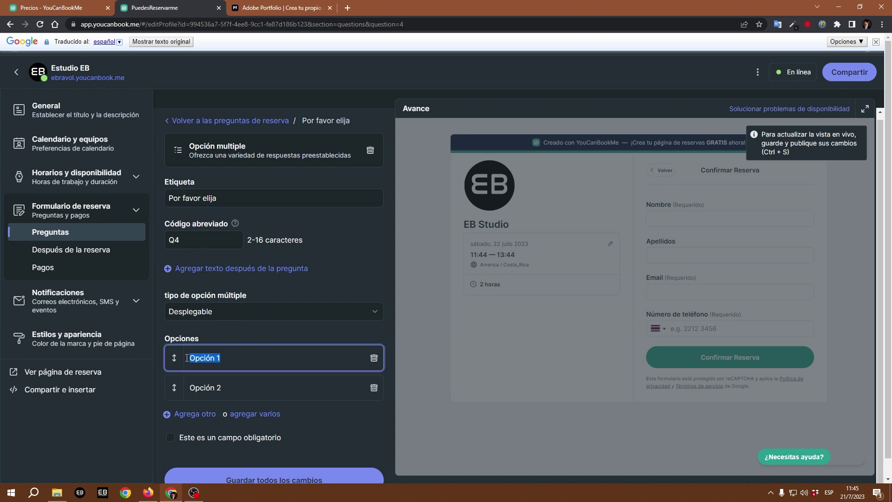
{"action": "type", "text": "B"}
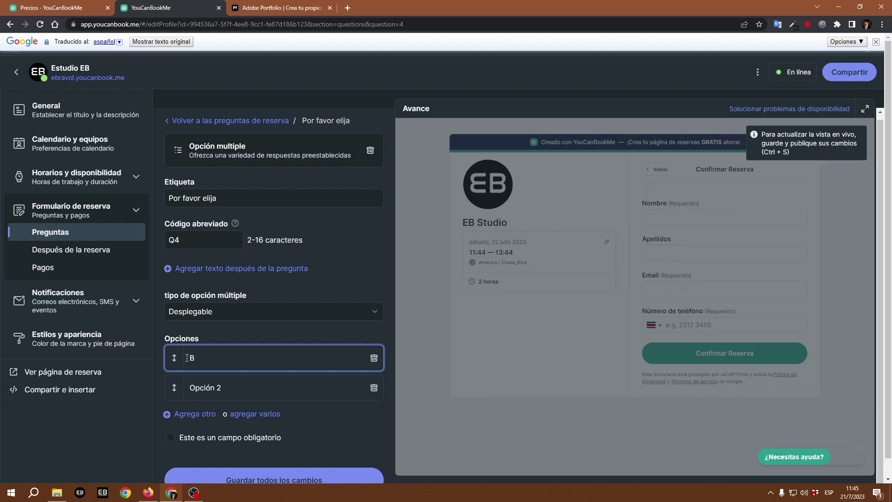
{"action": "type", "text": "oda Plata"}
{"action": "left_click_drag", "start_coordinate": [223, 388], "coordinate": [191, 389]}
{"action": "type", "text": "Boda"}
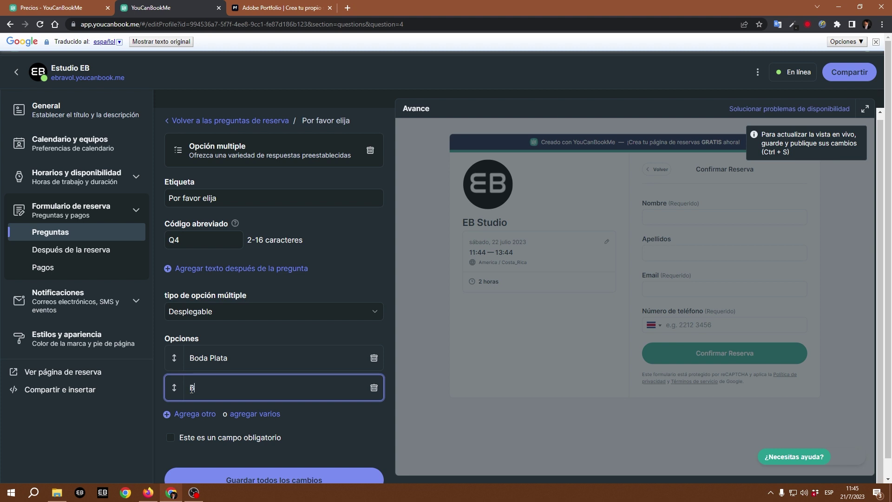
{"action": "type", "text": " Oro"}
{"action": "left_click", "coordinate": [205, 442]}
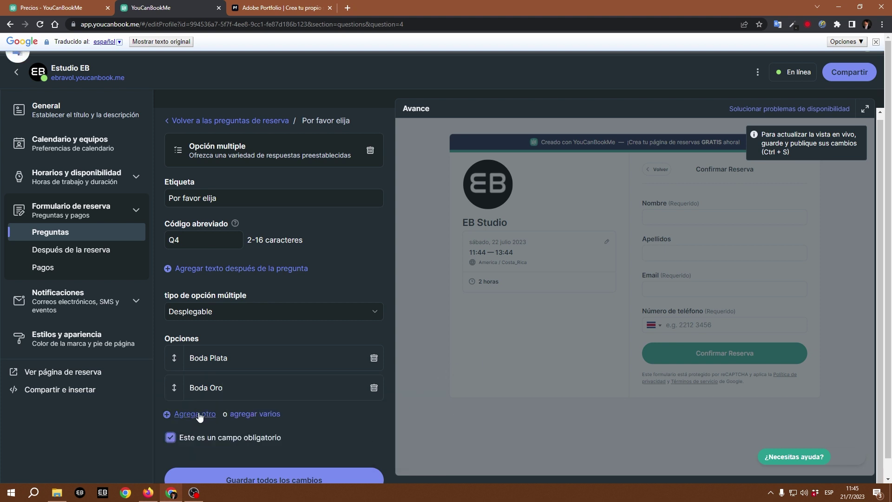
{"action": "left_click", "coordinate": [319, 476]}
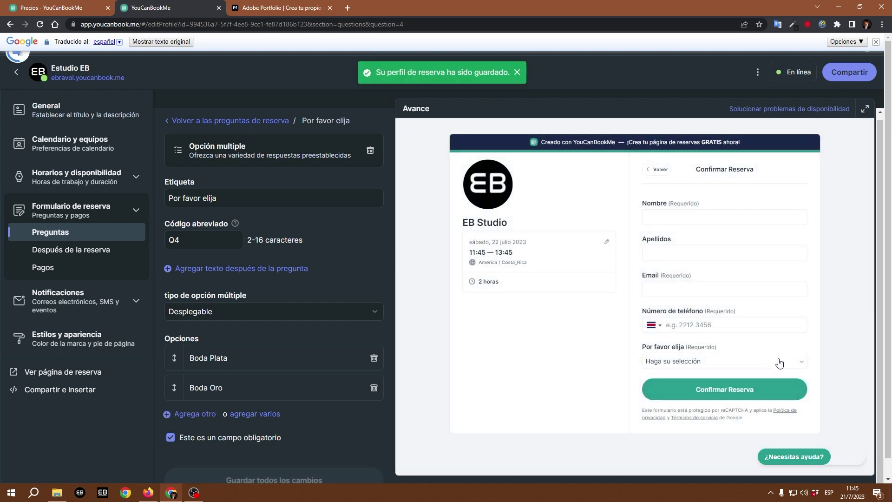
{"action": "left_click", "coordinate": [787, 367]}
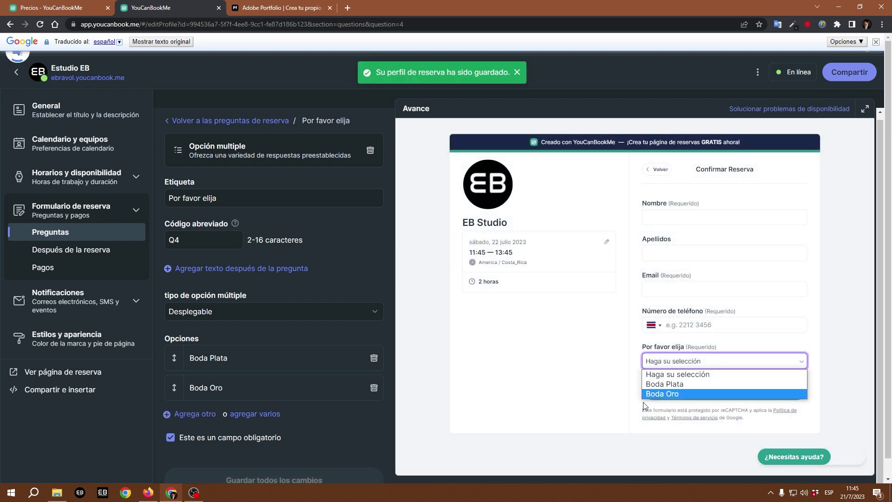
{"action": "left_click", "coordinate": [614, 375]}
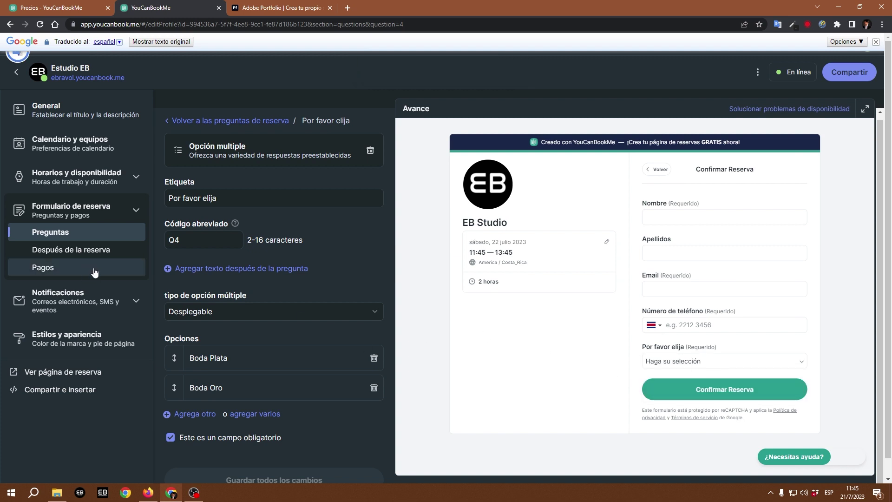
- Review the notification rules, then go to the General settings
{"action": "left_click", "coordinate": [85, 303]}
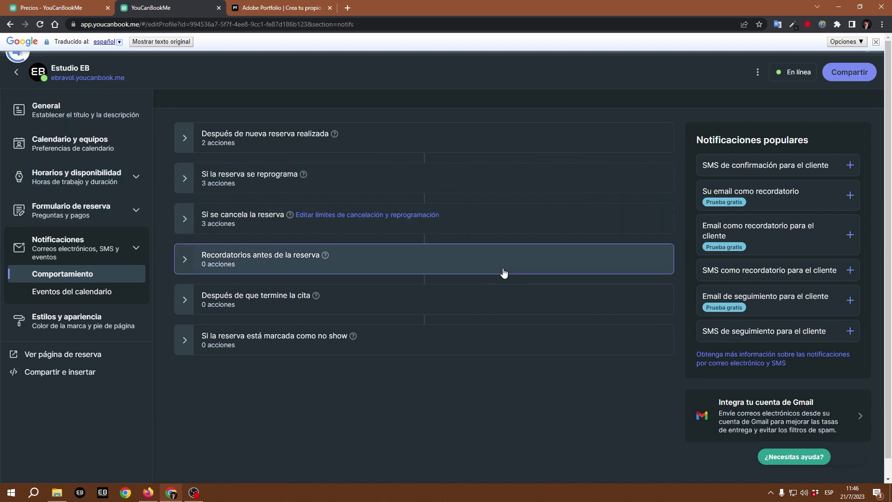
{"action": "left_click", "coordinate": [57, 115]}
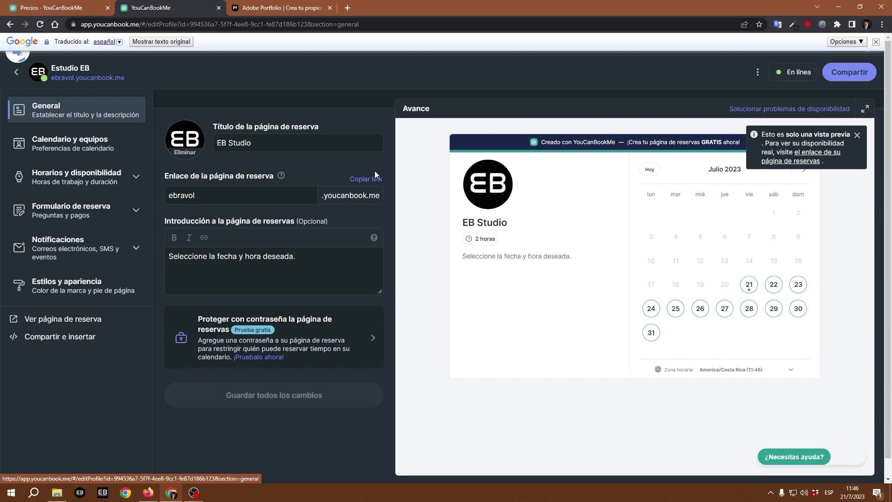
- Glance at the EDBRA site, reload after the error, and reopen the EB Studio editor
{"action": "left_click", "coordinate": [148, 493]}
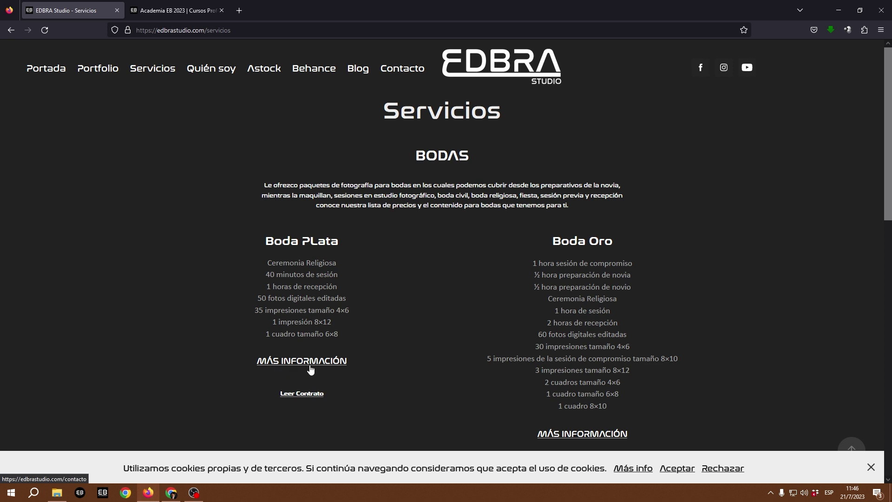
{"action": "left_click", "coordinate": [839, 11]}
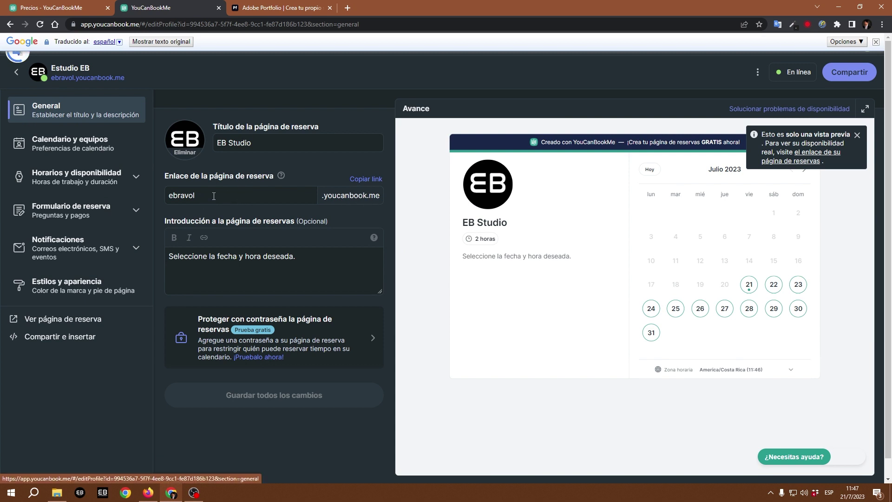
{"action": "left_click_drag", "start_coordinate": [213, 196], "coordinate": [161, 199]}
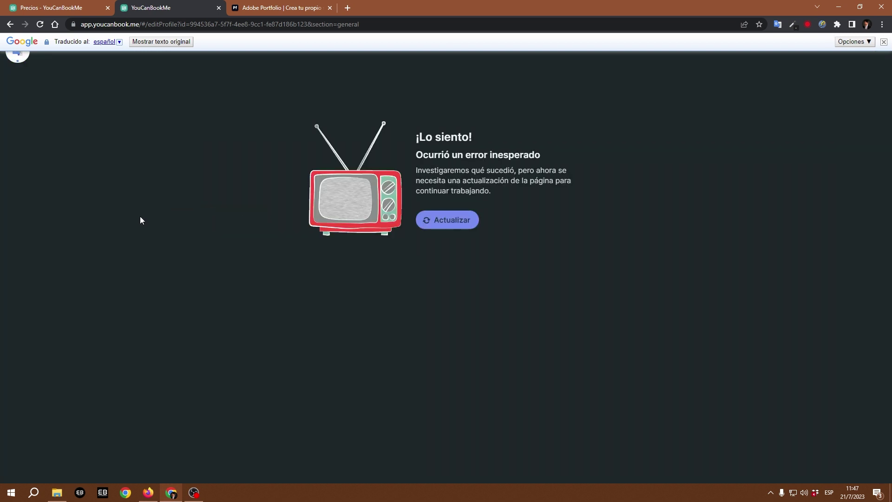
{"action": "left_click", "coordinate": [455, 224]}
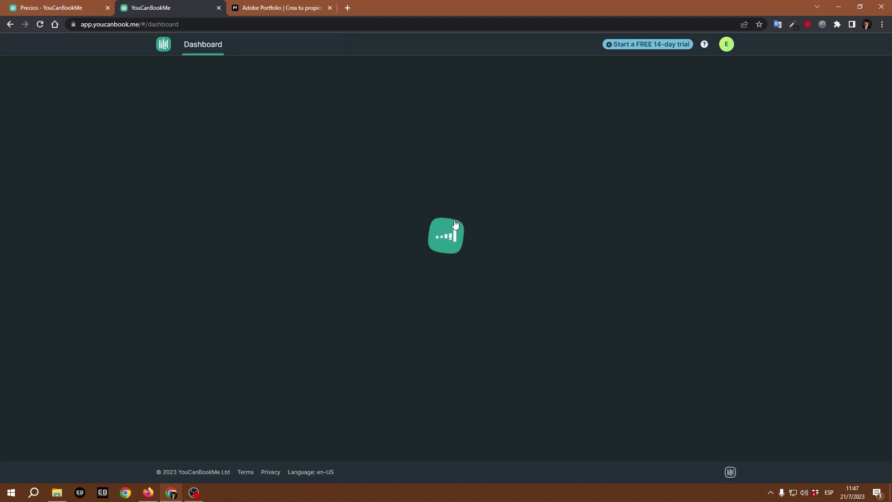
{"action": "mouse_move", "coordinate": [227, 121]}
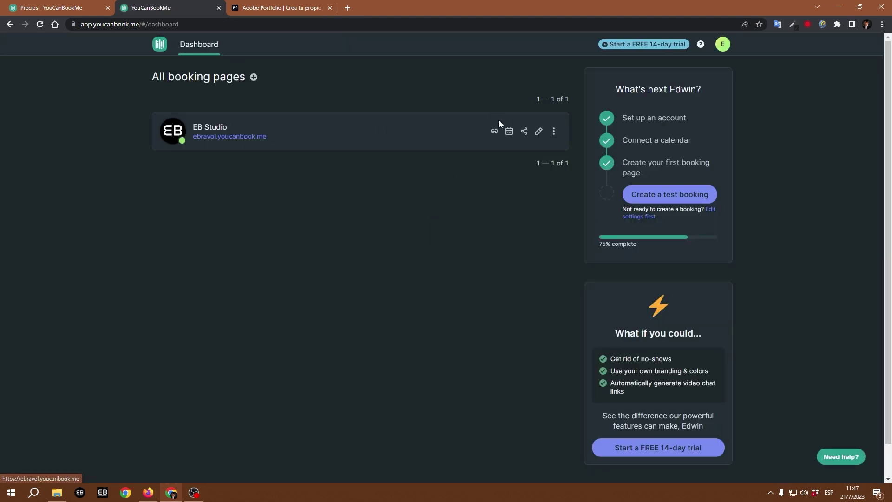
{"action": "left_click", "coordinate": [545, 133]}
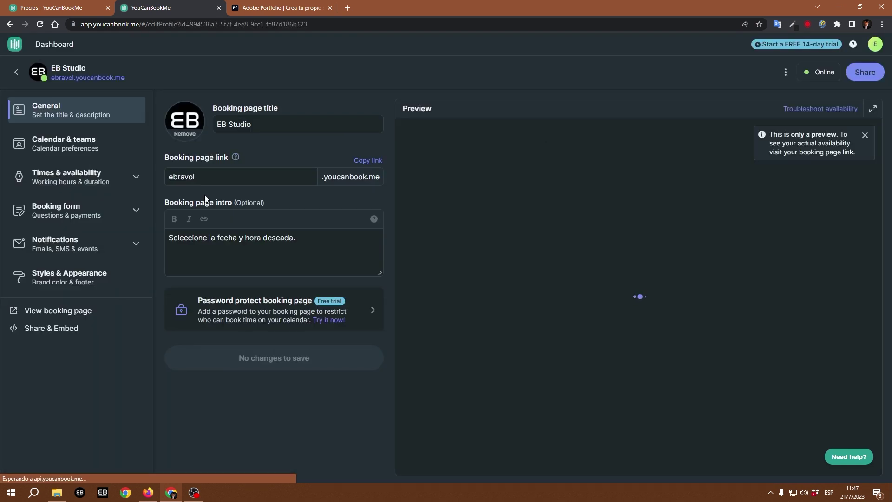
- Change the booking link to ebstudio.youcanbook.me, save it, and view Calendar & teams settings
{"action": "left_click", "coordinate": [213, 181]}
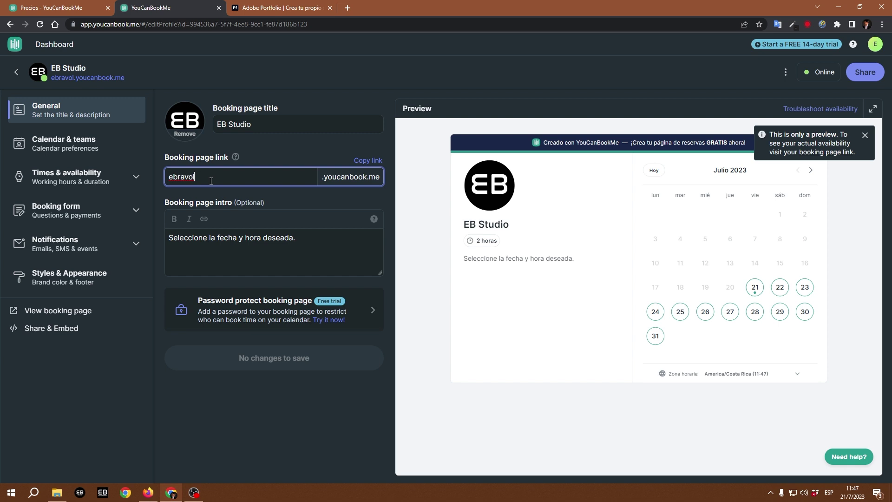
{"action": "key", "text": "BackSpace"}
{"action": "key", "text": "BackSpace"}
{"action": "key", "text": "BackSpace"}
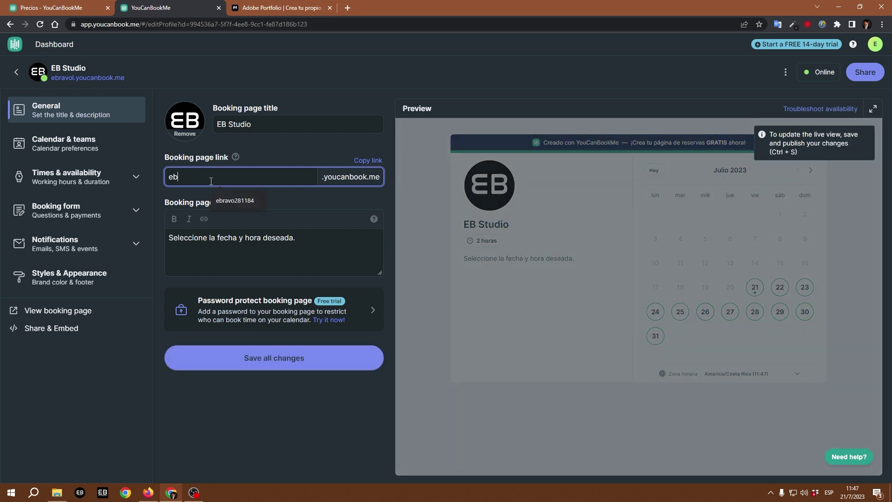
{"action": "type", "text": "studio"}
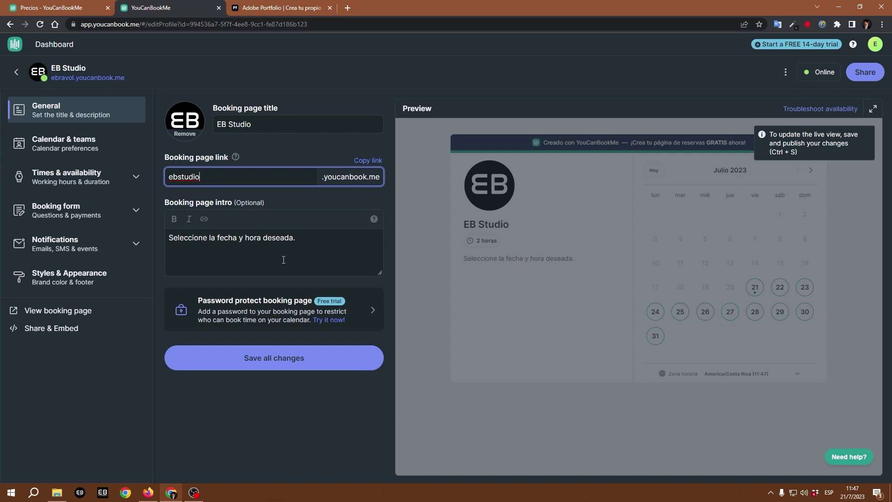
{"action": "left_click", "coordinate": [302, 362]}
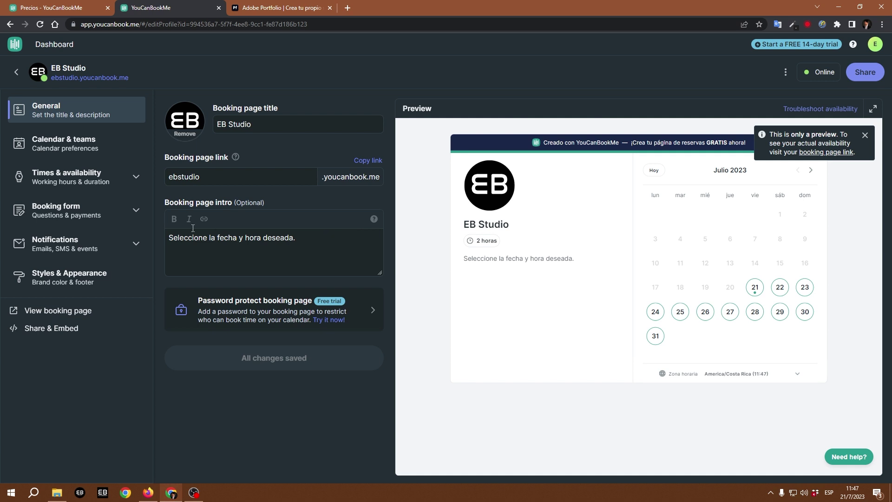
{"action": "left_click", "coordinate": [79, 144]}
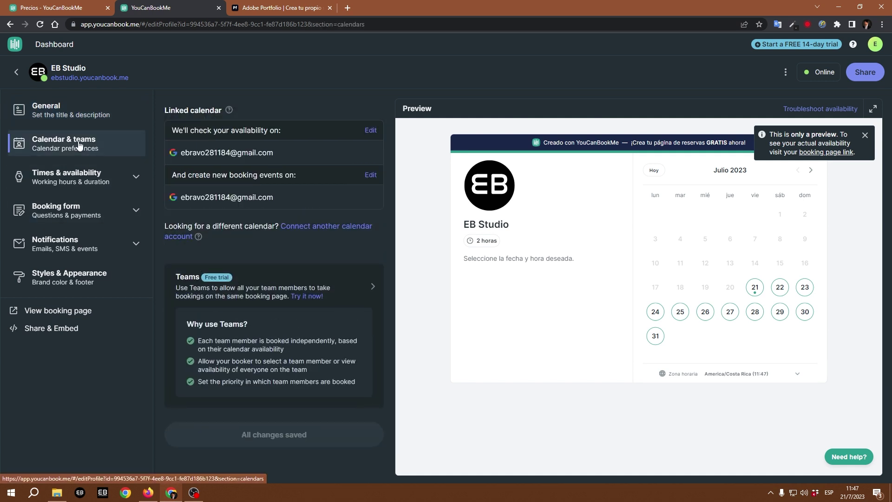
- Try a custom colour in Styles & Appearance, dismiss the free-trial offer, and open Share
{"action": "left_click", "coordinate": [82, 286]}
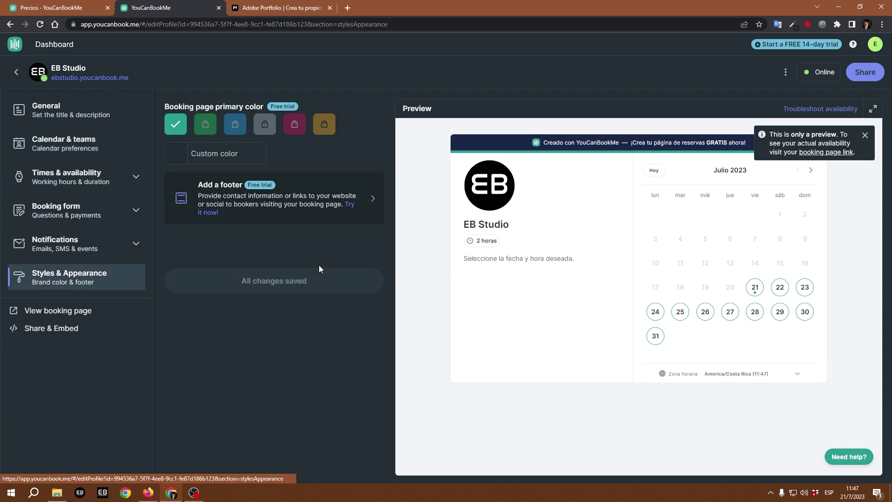
{"action": "left_click", "coordinate": [185, 158]}
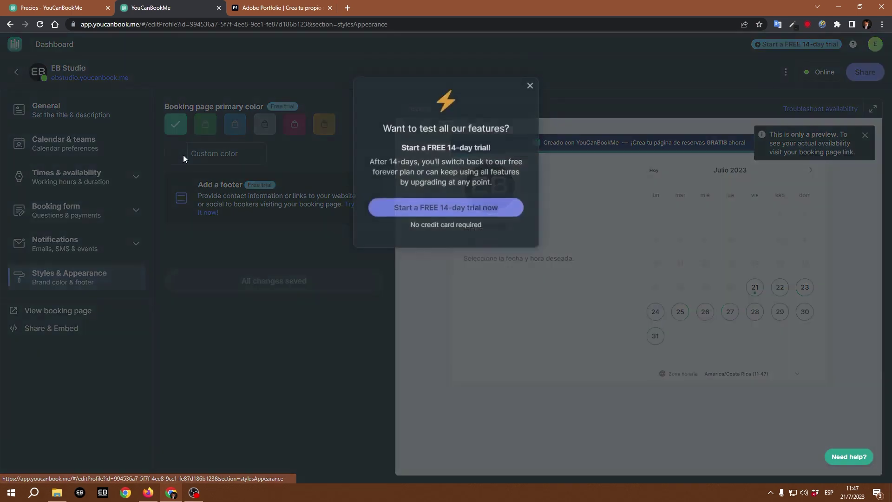
{"action": "left_click", "coordinate": [530, 89]}
{"action": "left_click", "coordinate": [222, 155]}
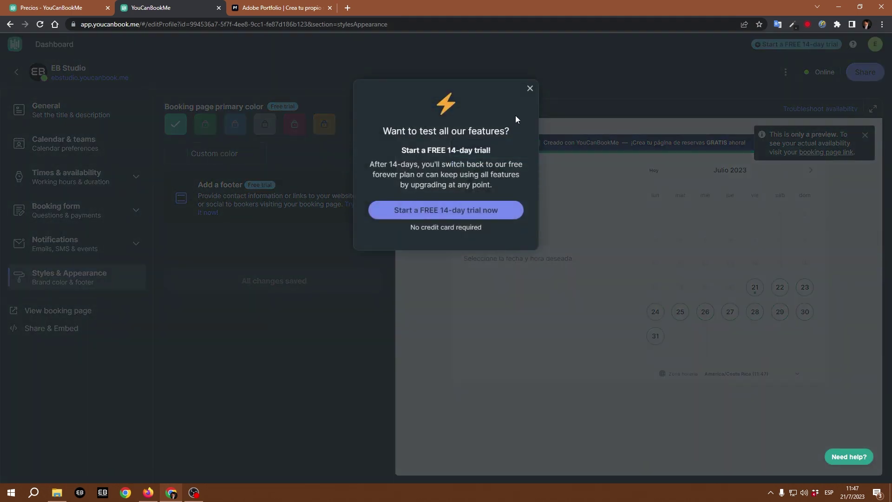
{"action": "left_click", "coordinate": [530, 88]}
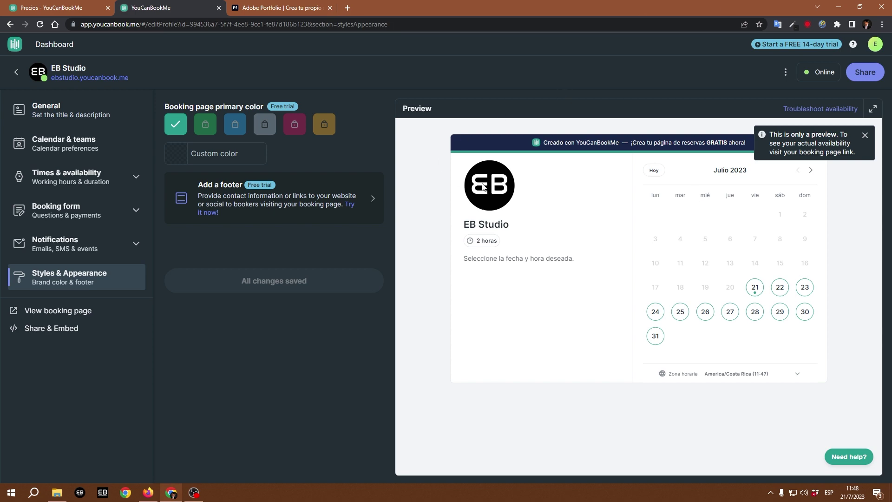
{"action": "left_click", "coordinate": [867, 78]}
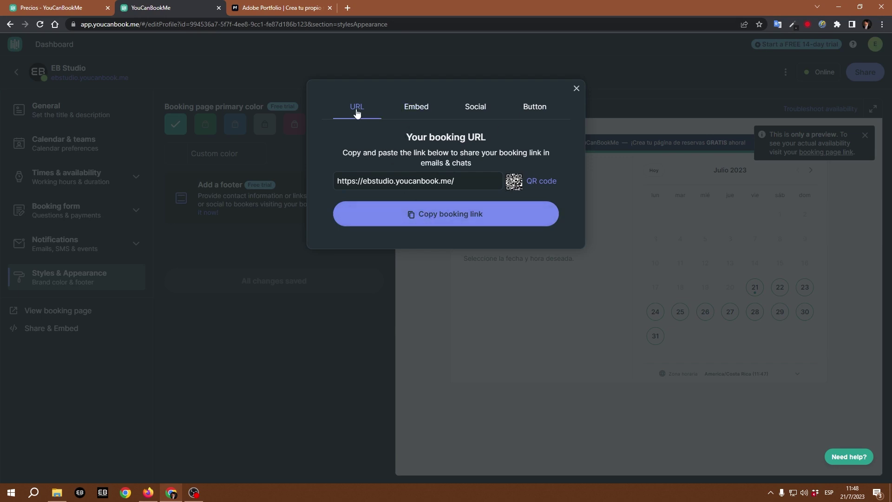
{"action": "left_click", "coordinate": [414, 112]}
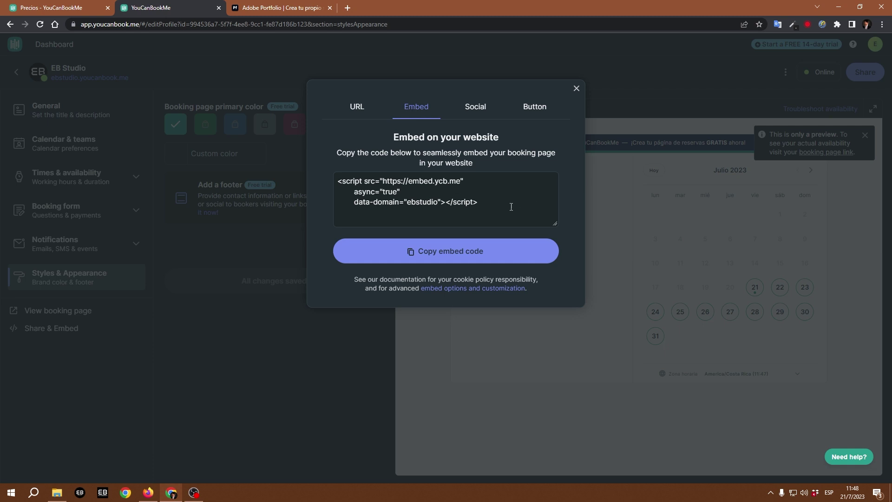
{"action": "left_click_drag", "start_coordinate": [477, 220], "coordinate": [320, 182]}
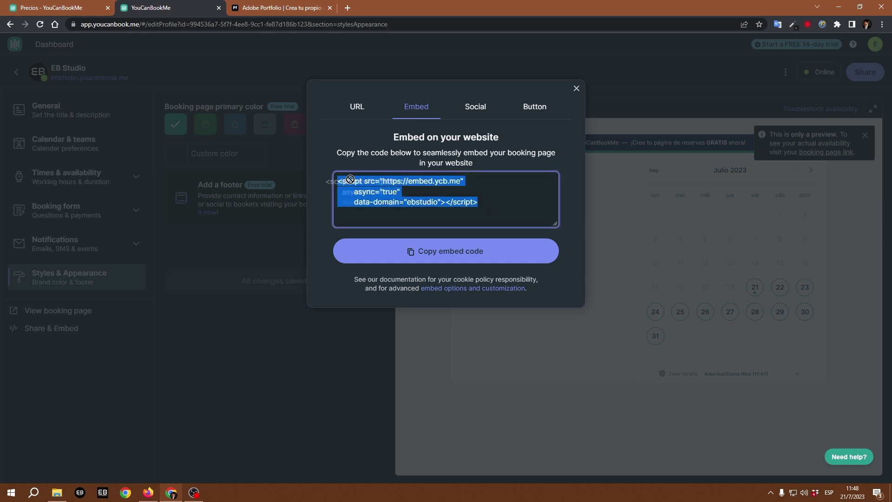
{"action": "left_click", "coordinate": [482, 110]}
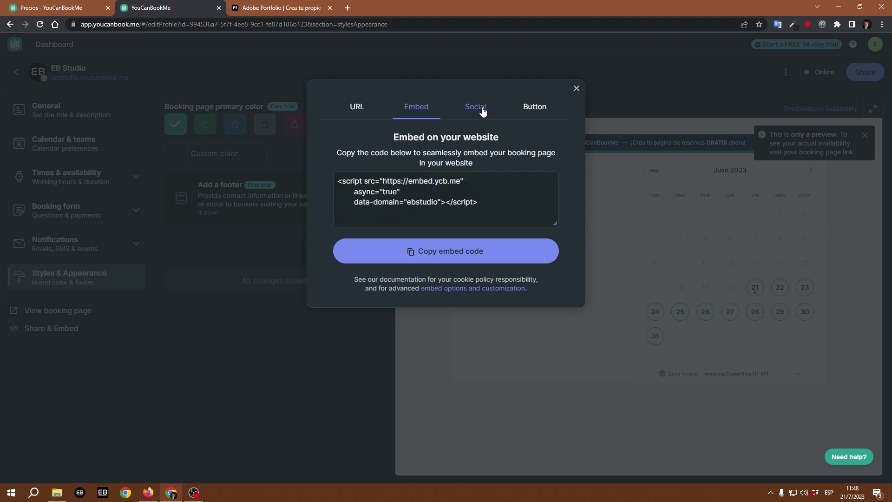
{"action": "left_click", "coordinate": [529, 117]}
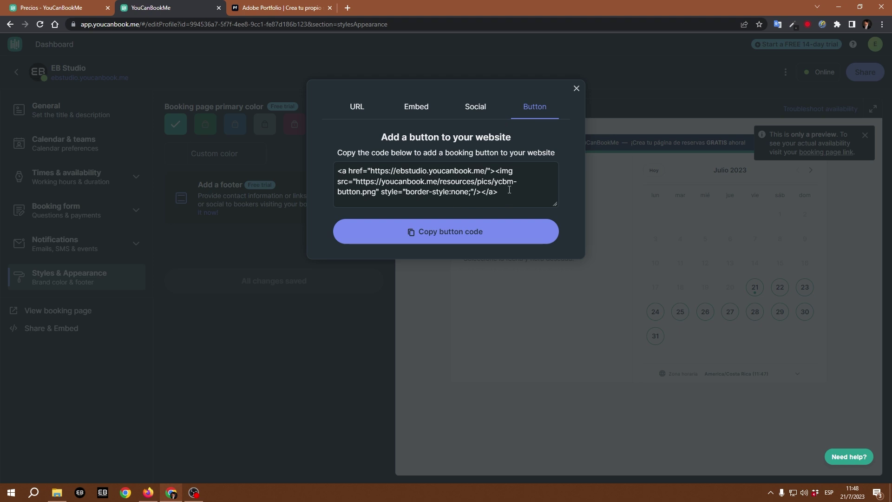
{"action": "left_click", "coordinate": [360, 108]}
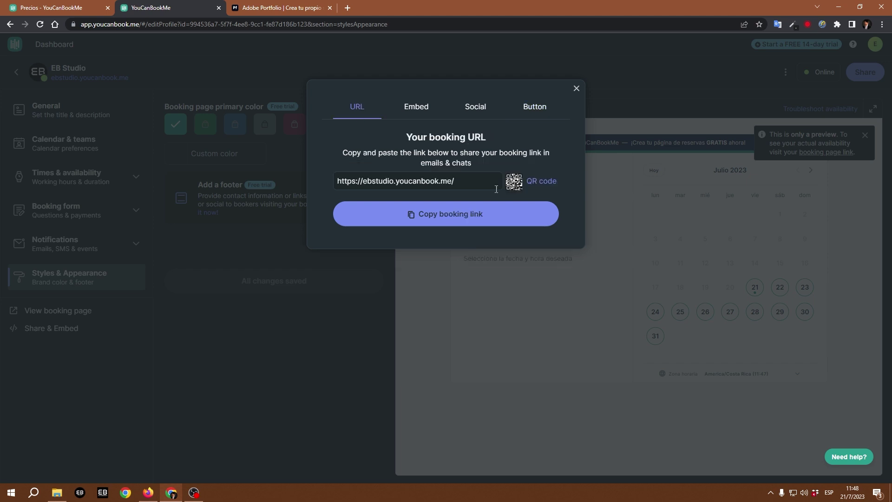
{"action": "left_click", "coordinate": [463, 214]}
- Open the Servicios page of edbrastudio.com in the Adobe Portfolio site editor
{"action": "left_click", "coordinate": [277, 8]}
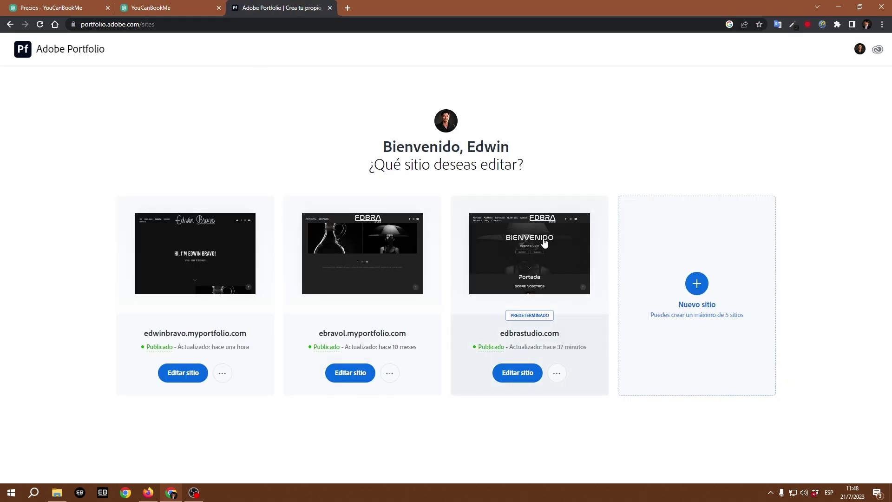
{"action": "left_click", "coordinate": [540, 255]}
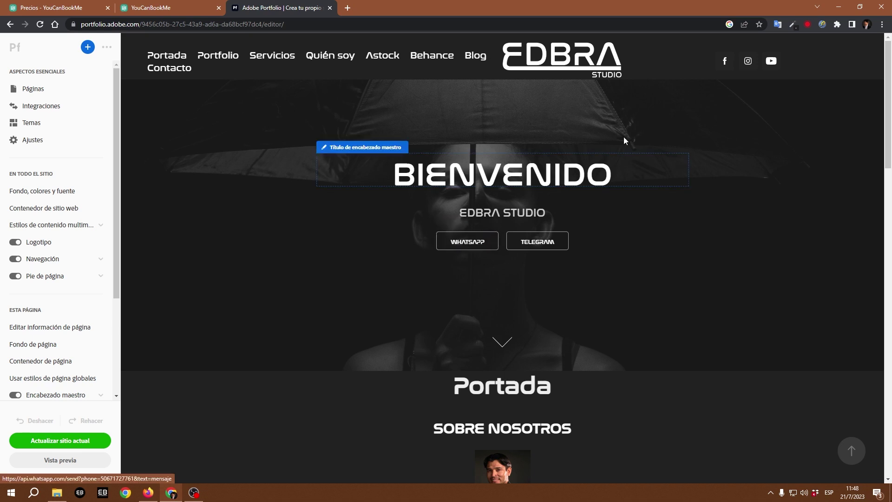
{"action": "left_click", "coordinate": [280, 56]}
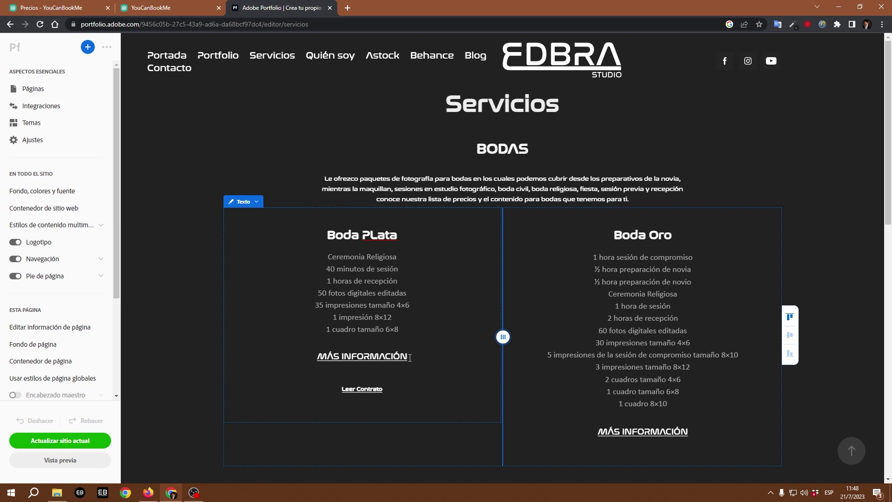
- Replace the Boda Plata package's 'MÁS INFORMACIÓN' text with RESERVAR
{"action": "key", "text": "BackSpace"}
{"action": "key", "text": "BackSpace"}
{"action": "key", "text": "BackSpace"}
{"action": "key", "text": "BackSpace"}
{"action": "key", "text": "BackSpace"}
{"action": "key", "text": "BackSpace"}
{"action": "key", "text": "BackSpace"}
{"action": "key", "text": "BackSpace"}
{"action": "key", "text": "BackSpace"}
{"action": "key", "text": "BackSpace"}
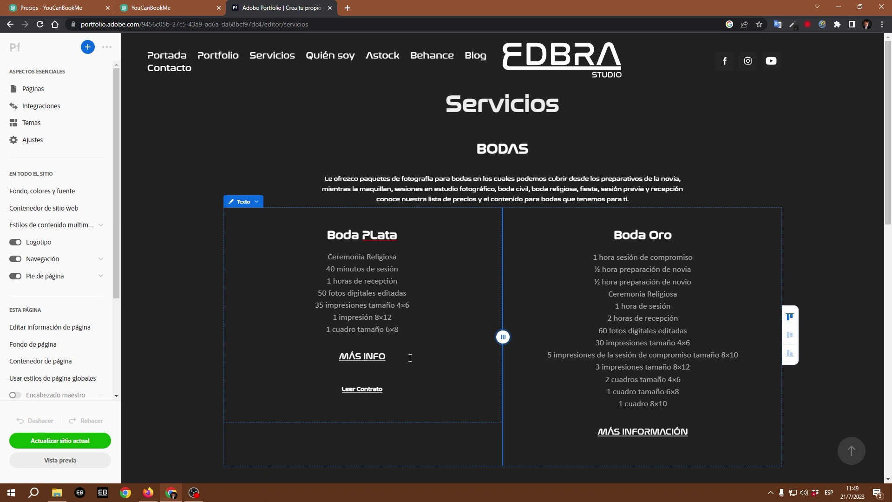
{"action": "key", "text": "BackSpace"}
{"action": "key", "text": "BackSpace"}
{"action": "key", "text": "BackSpace"}
{"action": "key", "text": "BackSpace"}
{"action": "type", "text": "R"}
{"action": "key", "text": "BackSpace"}
{"action": "type", "text": "R"}
{"action": "left_click_drag", "start_coordinate": [372, 356], "coordinate": [350, 358]}
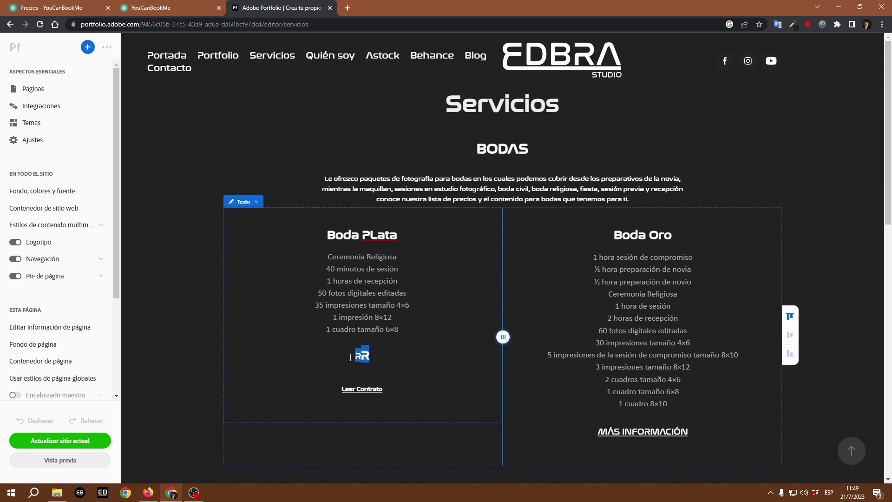
{"action": "left_click", "coordinate": [362, 358]}
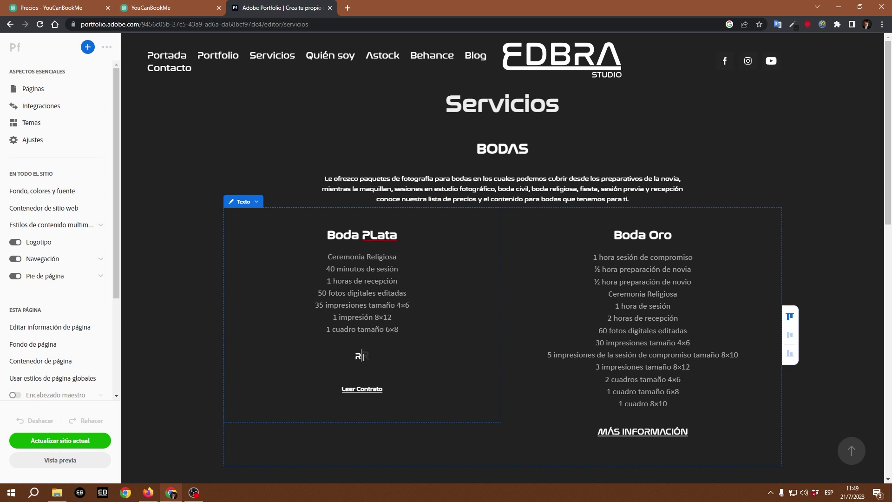
{"action": "key", "text": "BackSpace"}
{"action": "type", "text": "RERSERVARS"}
- Colour the RESERVAR text white (#FFFFFF), leaving its link unchanged, and reselect it
{"action": "double_click", "coordinate": [384, 358]}
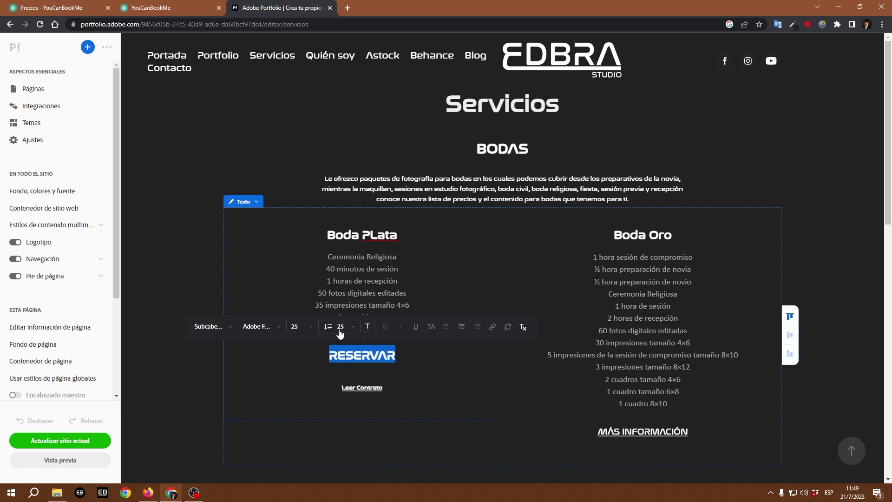
{"action": "left_click", "coordinate": [368, 327]}
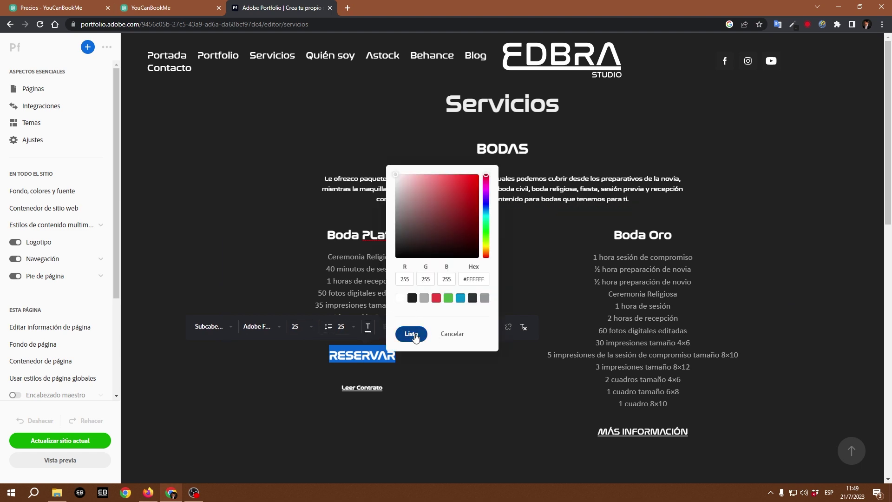
{"action": "left_click", "coordinate": [409, 334]}
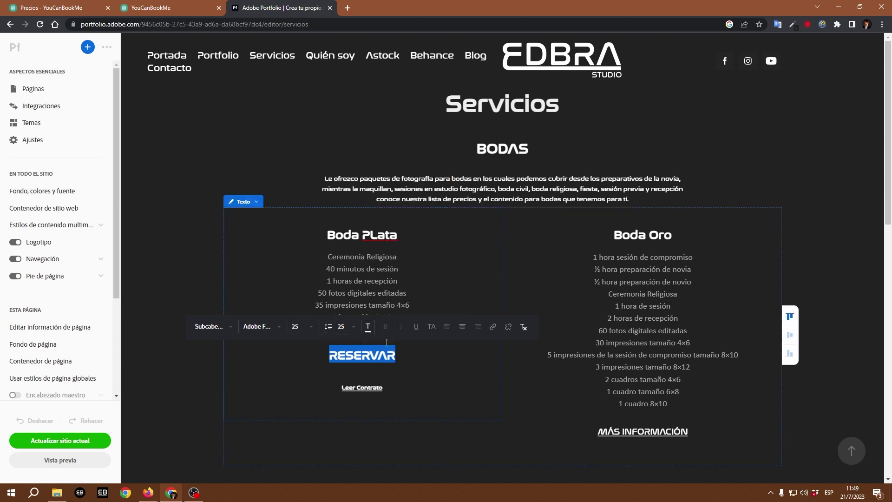
{"action": "left_click", "coordinate": [495, 329]}
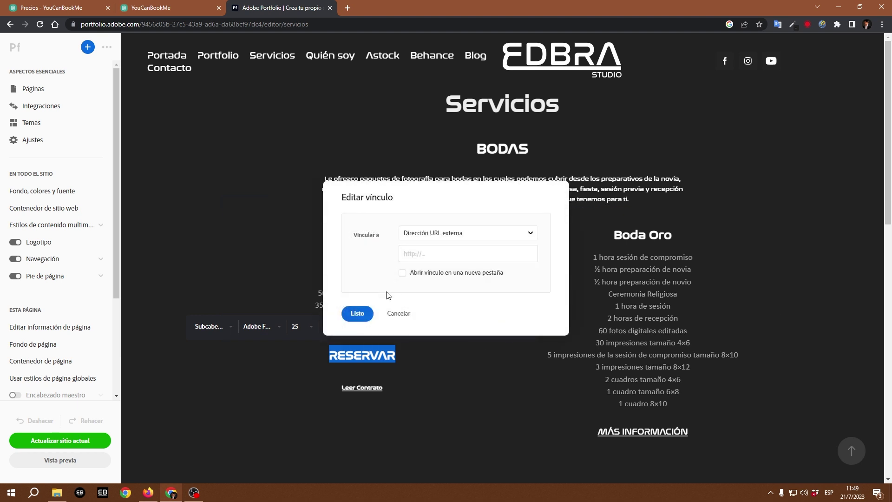
{"action": "left_click", "coordinate": [394, 314]}
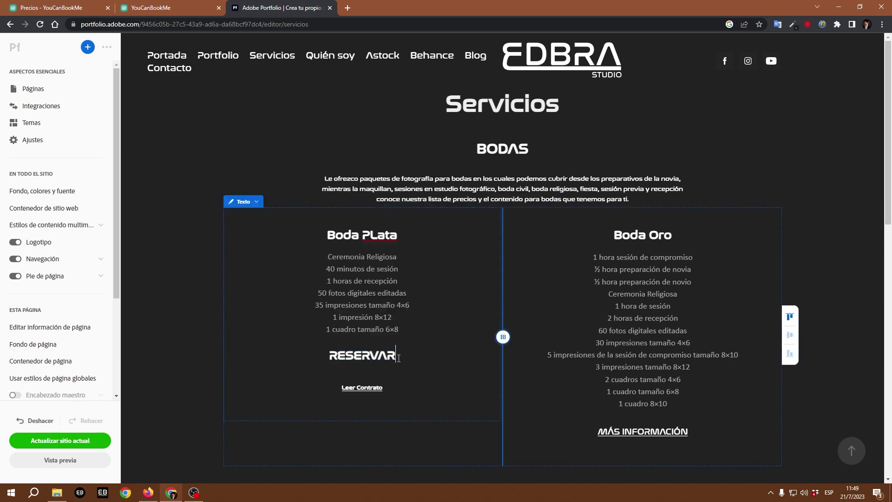
{"action": "left_click_drag", "start_coordinate": [398, 358], "coordinate": [324, 356]}
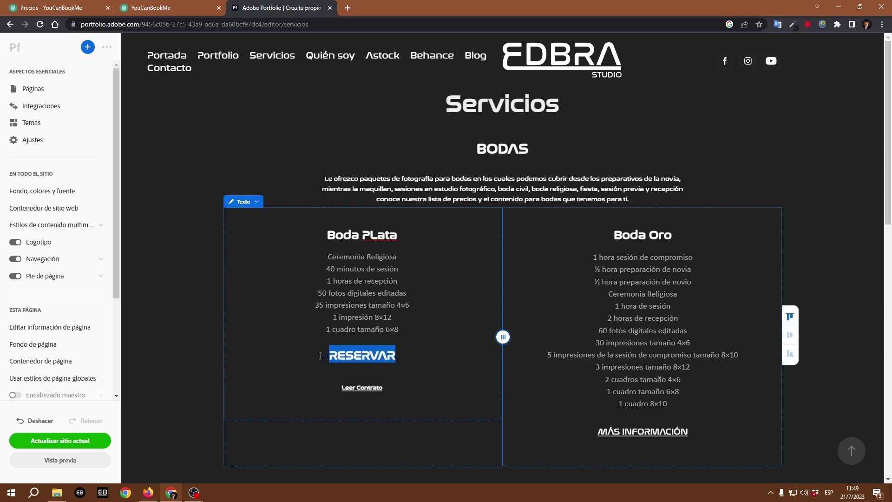
{"action": "left_click_drag", "start_coordinate": [390, 357], "coordinate": [331, 354]}
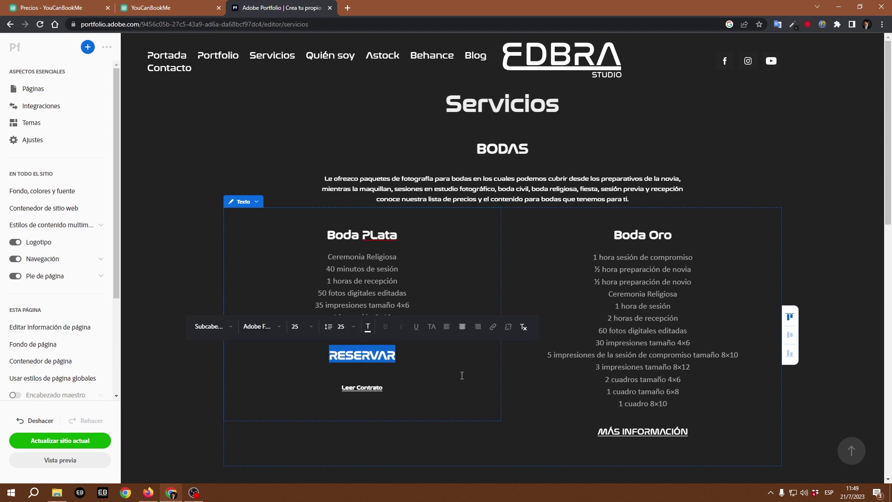
{"action": "left_click", "coordinate": [494, 328]}
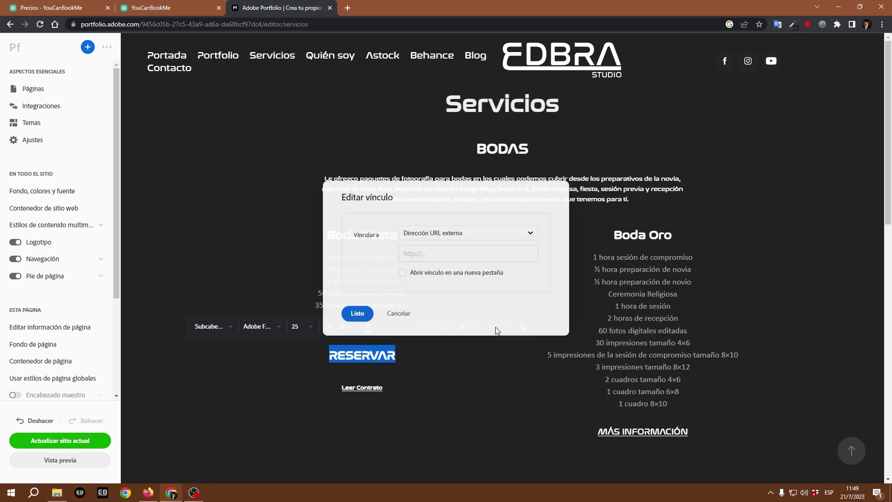
{"action": "left_click", "coordinate": [474, 238]}
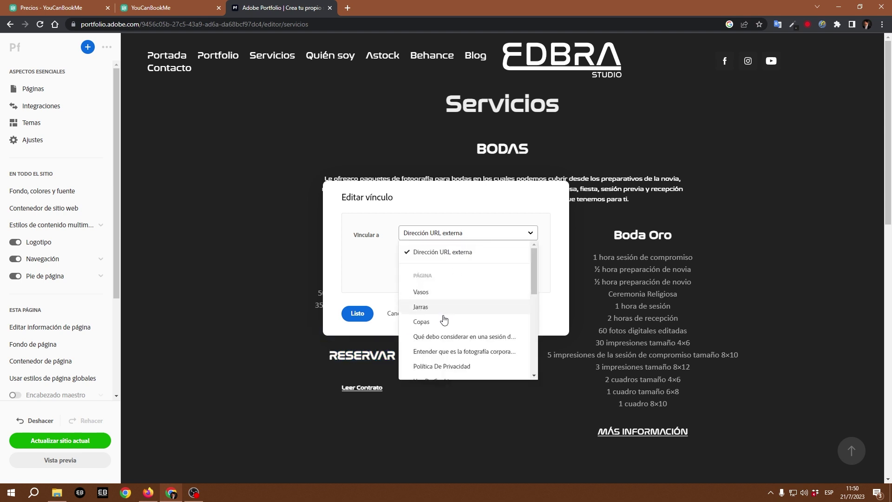
{"action": "scroll", "coordinate": [474, 338], "scroll_direction": "down", "scroll_amount": 1}
{"action": "scroll", "coordinate": [474, 338], "scroll_direction": "down", "scroll_amount": 4}
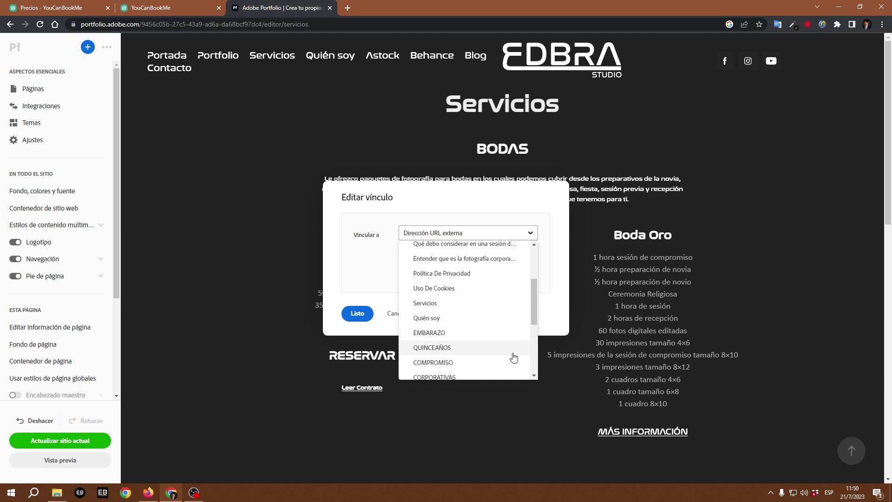
{"action": "scroll", "coordinate": [508, 301], "scroll_direction": "up", "scroll_amount": 5}
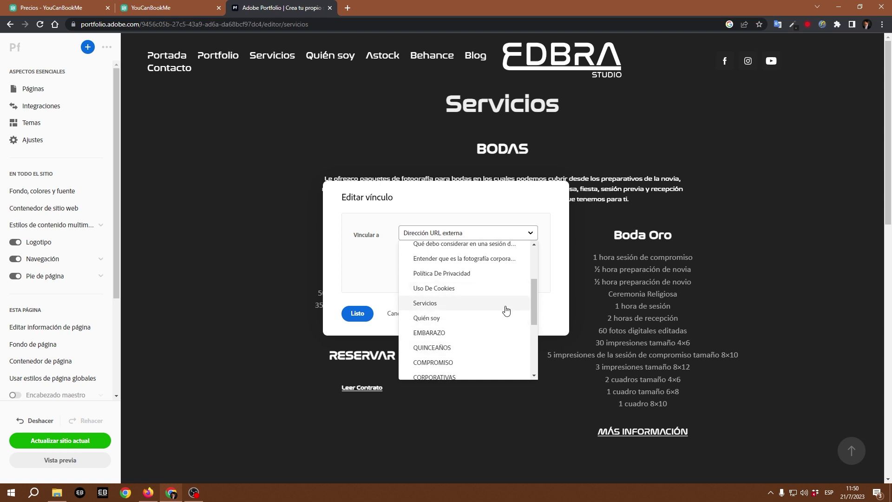
{"action": "left_click", "coordinate": [463, 252]}
{"action": "left_click", "coordinate": [462, 255]}
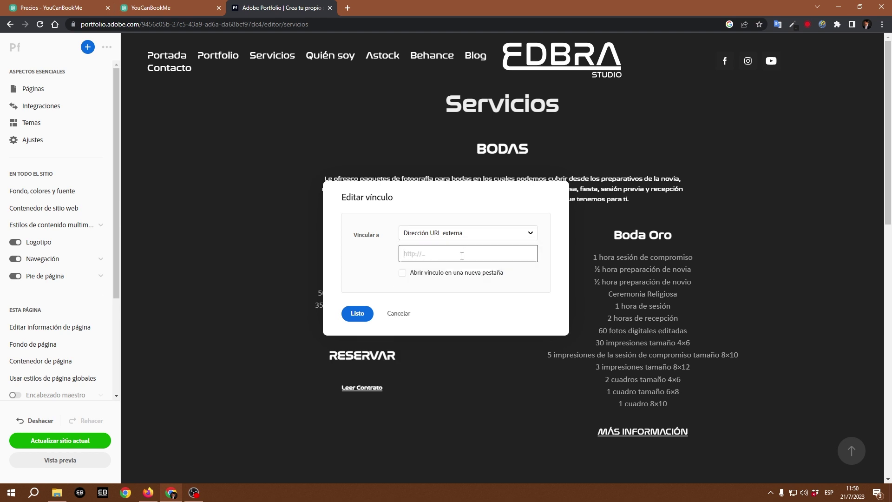
{"action": "type", "text": "https://ebstudio.youcanbook.me/"}
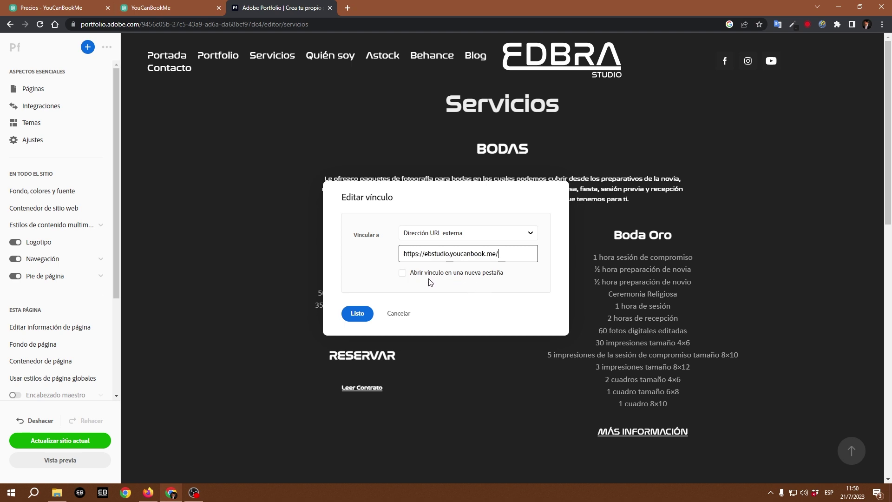
{"action": "left_click", "coordinate": [402, 274]}
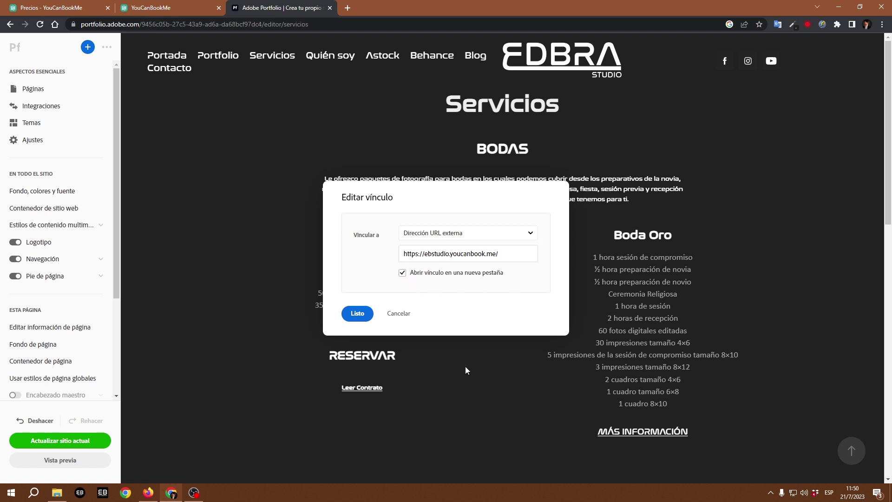
{"action": "left_click", "coordinate": [358, 314]}
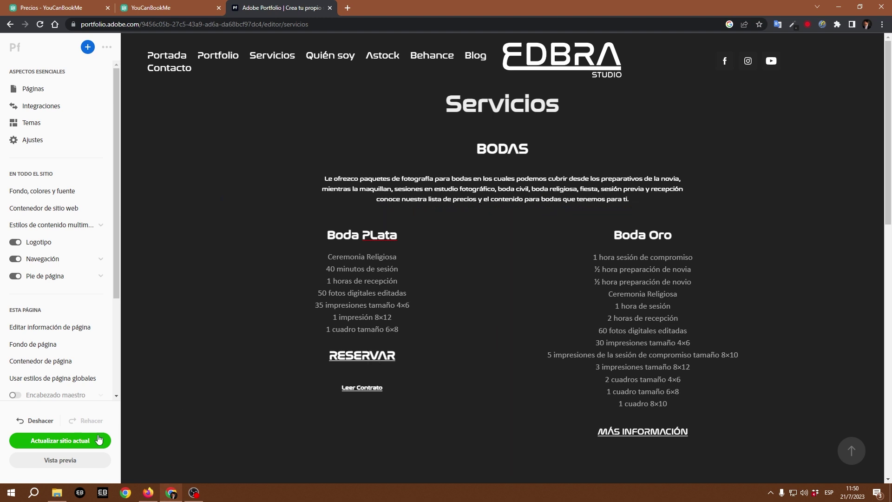
- Publish the site update and bring up the live EDBRA Studio - Servicios page in Firefox
{"action": "left_click", "coordinate": [83, 442]}
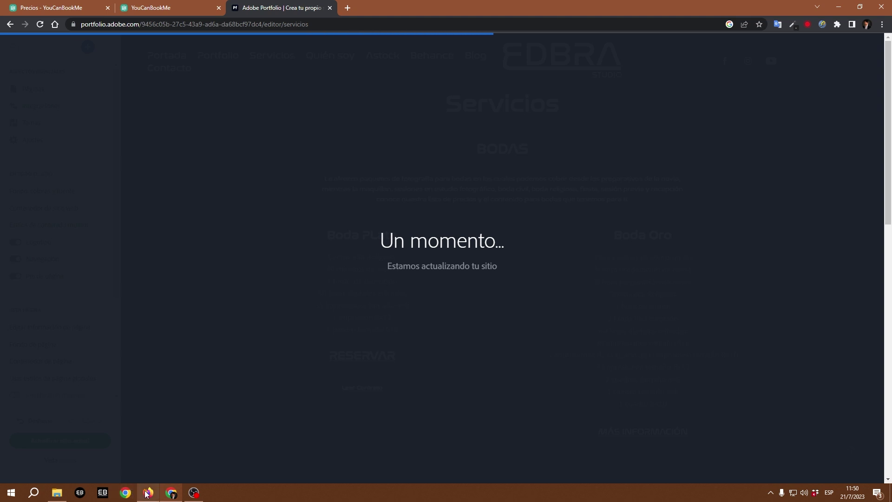
{"action": "mouse_move", "coordinate": [149, 496]}
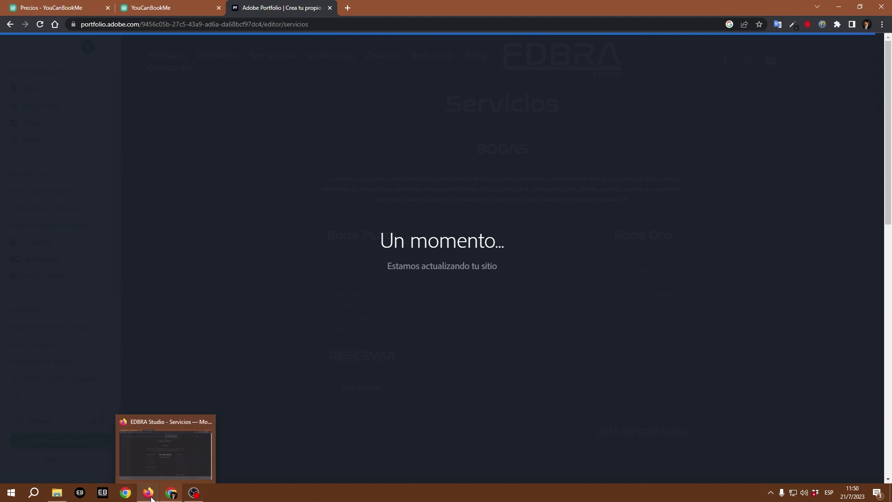
{"action": "left_click", "coordinate": [150, 494]}
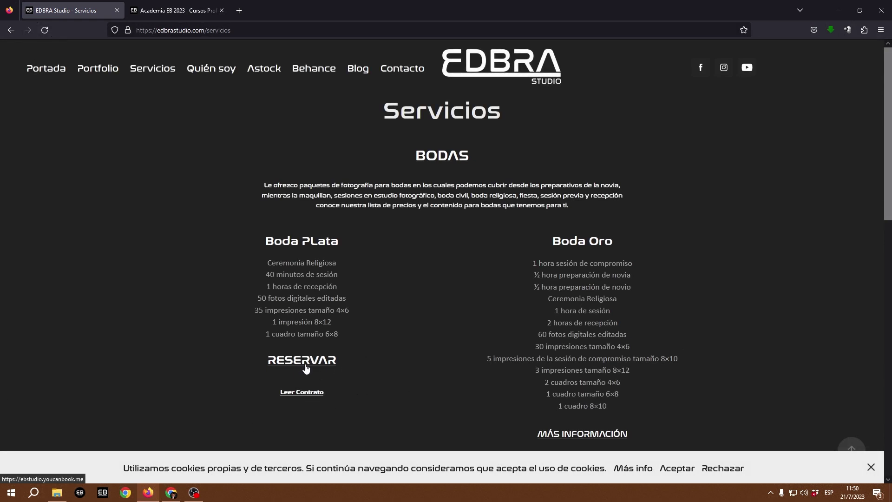
- Follow RESERVAR to the EB Studio booking page, accept cookies, and select Tuesday 25 July
{"action": "left_click", "coordinate": [331, 362]}
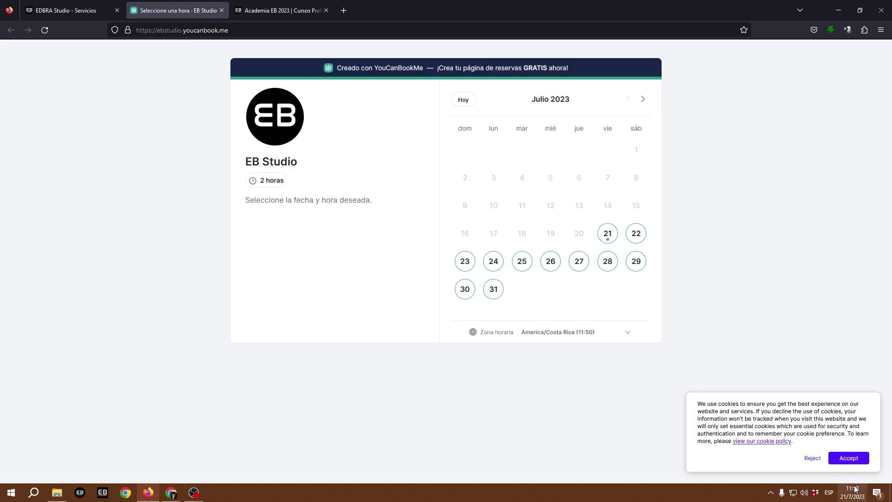
{"action": "left_click", "coordinate": [854, 461]}
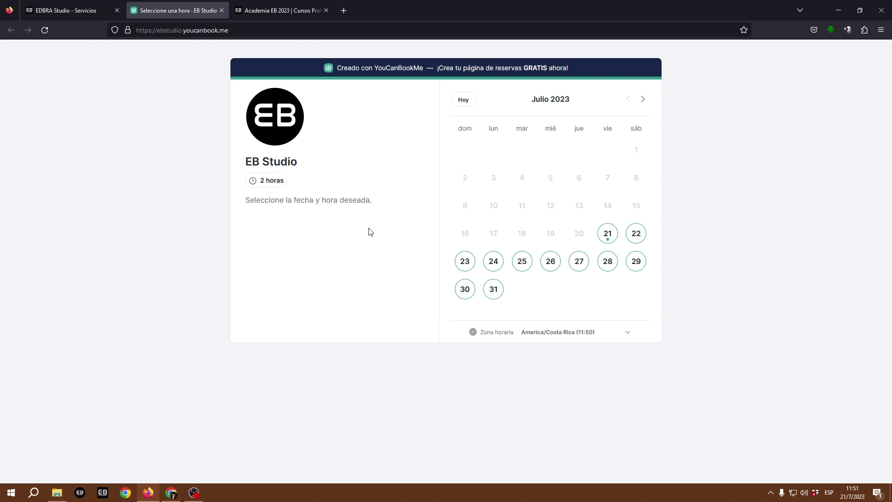
{"action": "left_click", "coordinate": [643, 99]}
{"action": "left_click", "coordinate": [629, 99]}
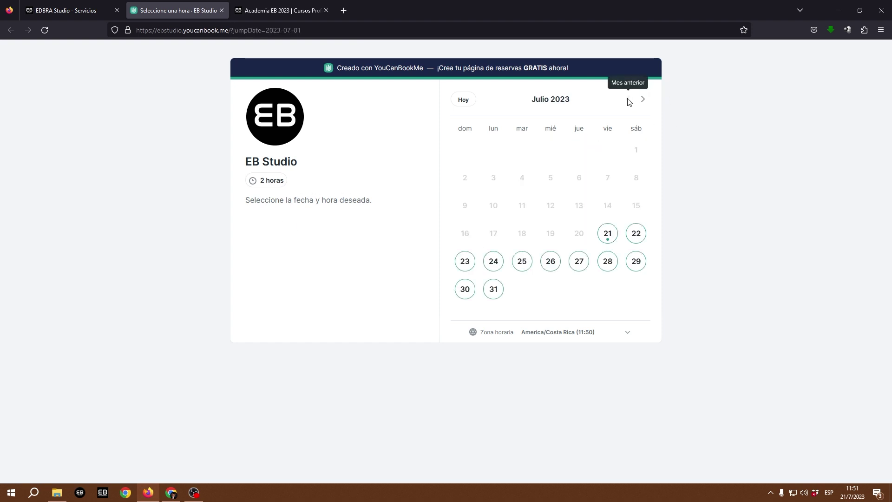
{"action": "left_click", "coordinate": [643, 99]}
{"action": "left_click", "coordinate": [629, 99]}
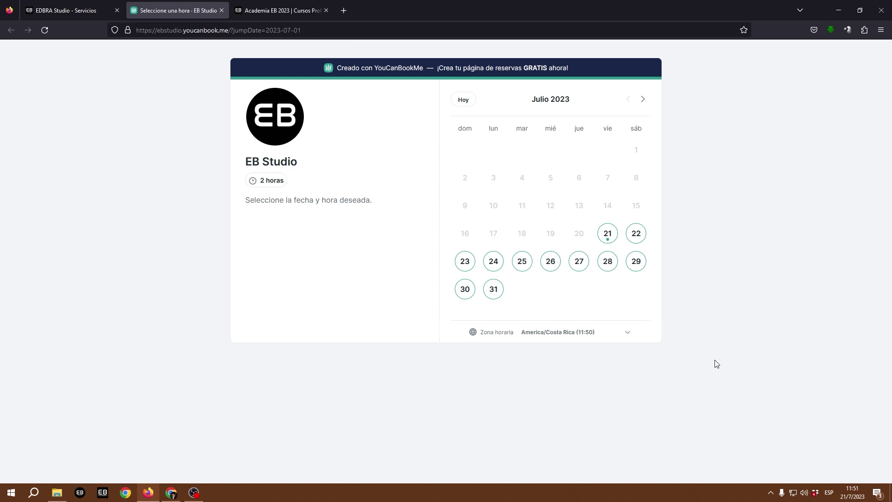
{"action": "left_click", "coordinate": [608, 233]}
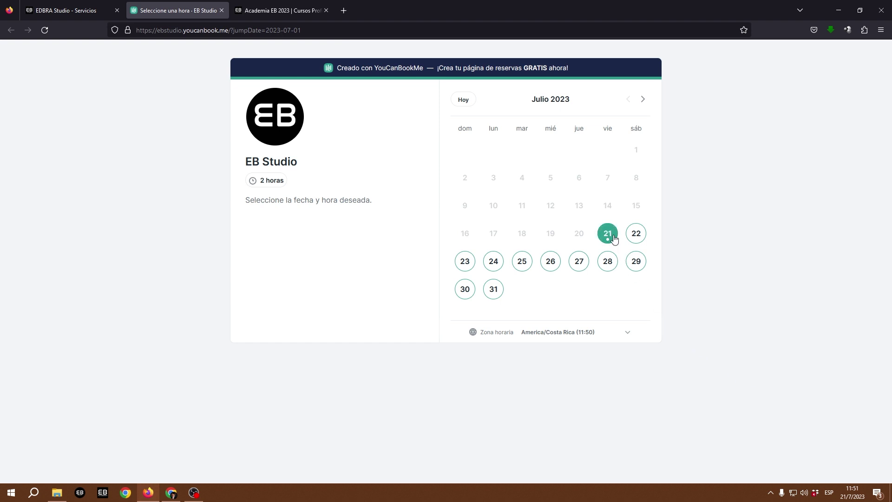
{"action": "left_click", "coordinate": [524, 262]}
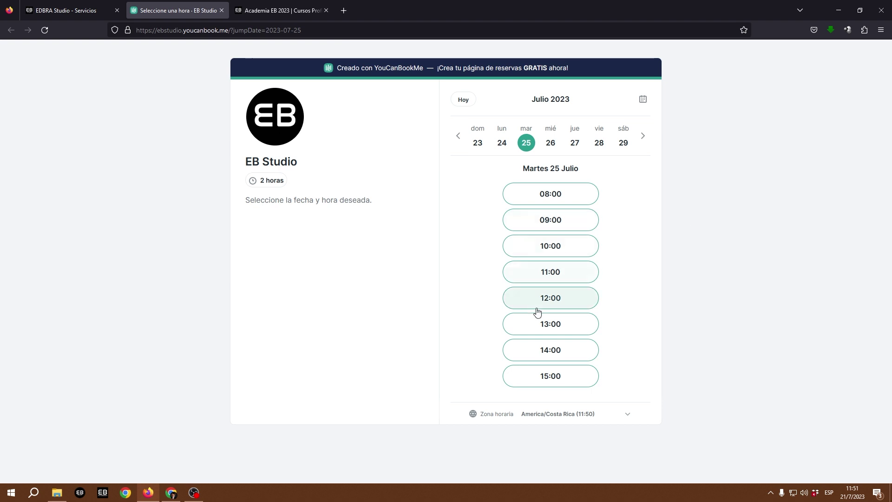
- Pick the 13:00 slot on 25 July and enter the client's first name and surname
{"action": "left_click", "coordinate": [552, 301]}
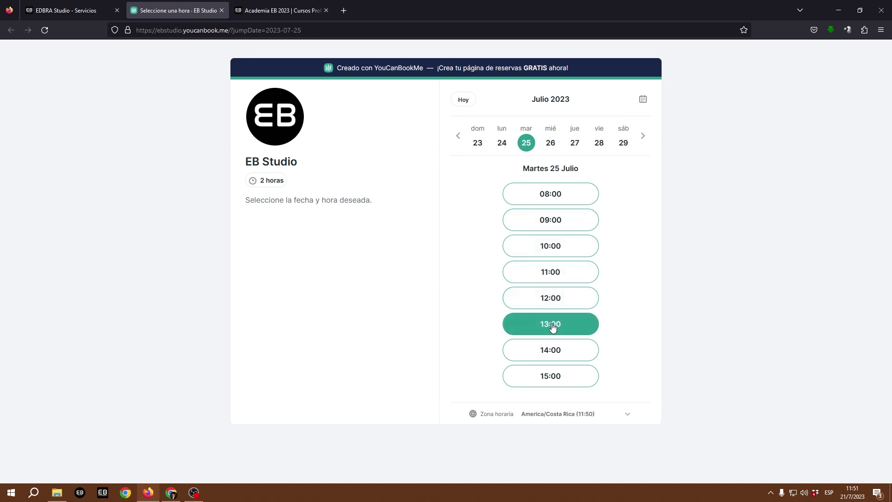
{"action": "left_click", "coordinate": [553, 327]}
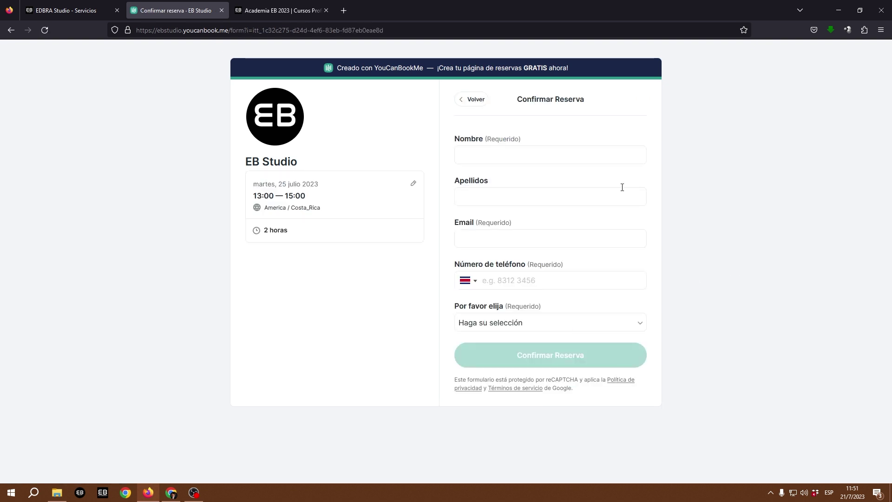
{"action": "left_click", "coordinate": [574, 151]}
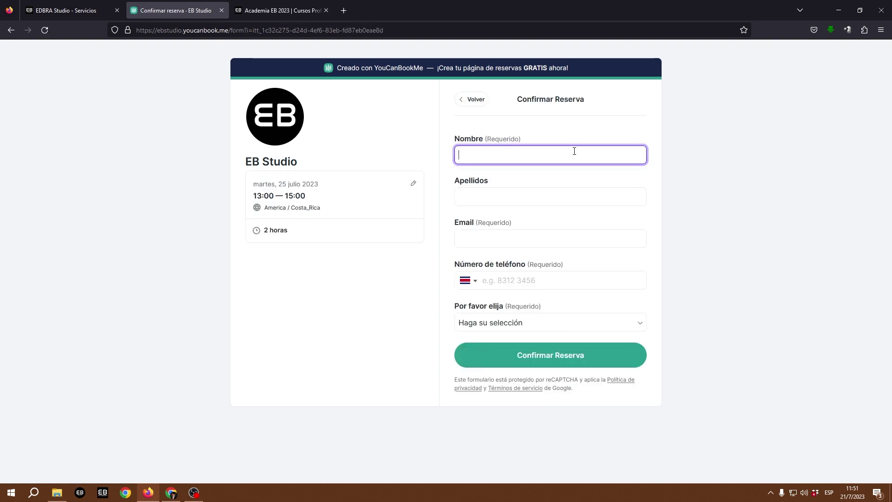
{"action": "type", "text": "eDWIN"}
{"action": "key", "text": "Tab"}
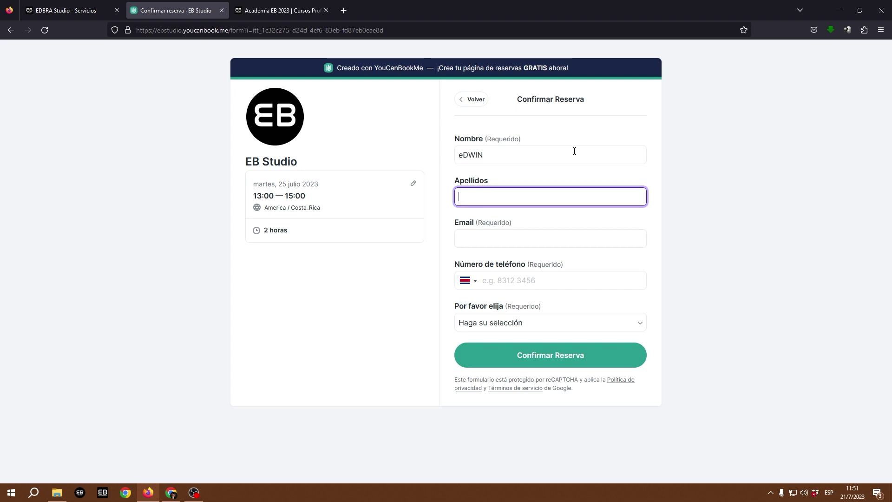
{"action": "left_click", "coordinate": [575, 151]}
{"action": "left_click_drag", "start_coordinate": [576, 151], "coordinate": [453, 150]}
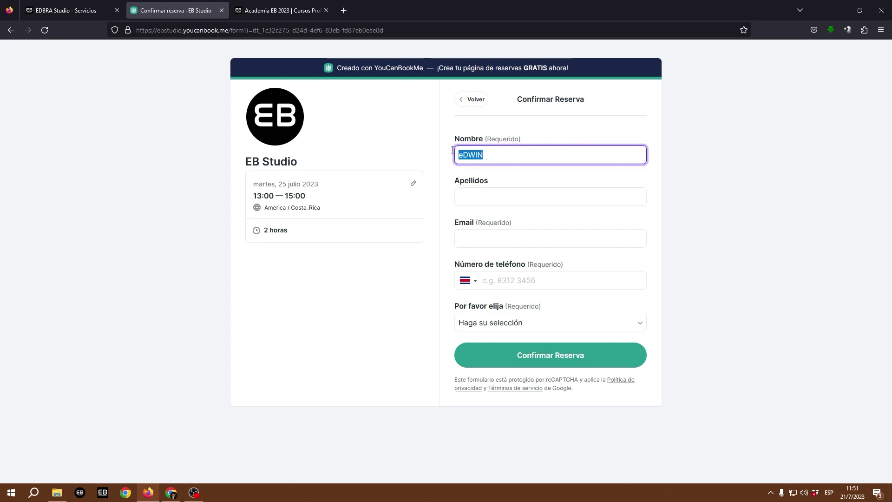
{"action": "left_click", "coordinate": [480, 198]}
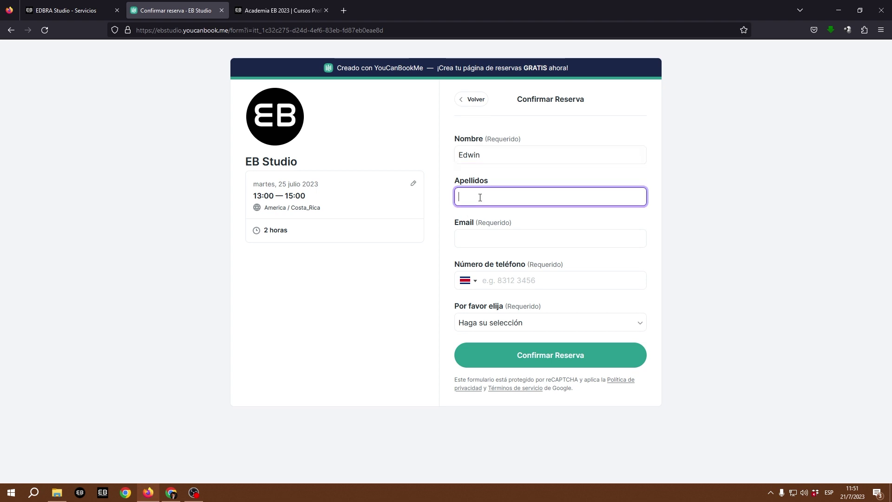
- Fill in the client's e-mail address and phone number
{"action": "left_click", "coordinate": [523, 237]}
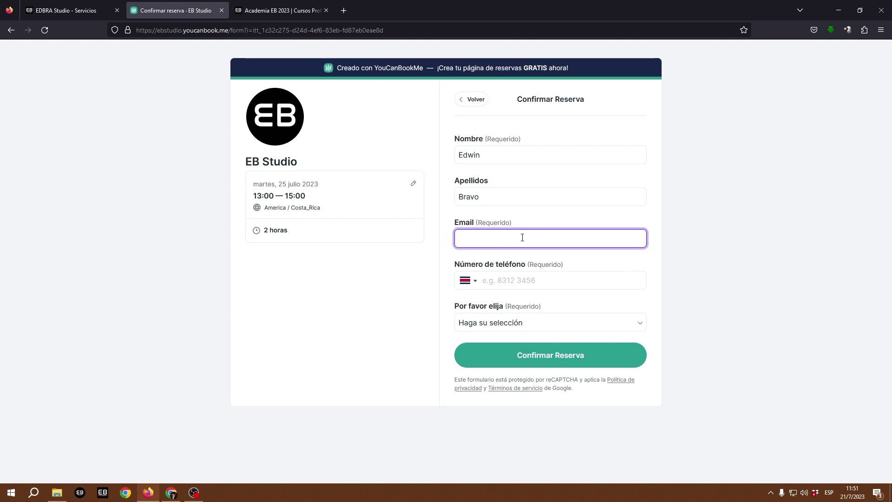
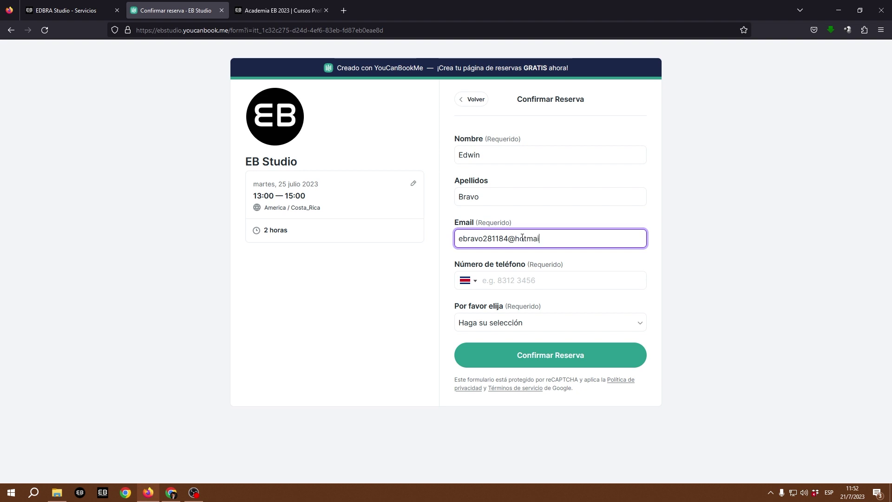
{"action": "left_click", "coordinate": [553, 281]}
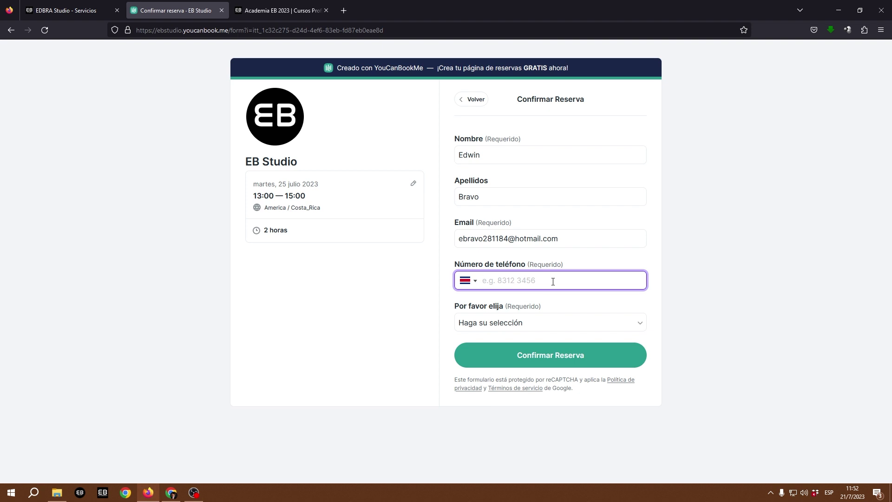
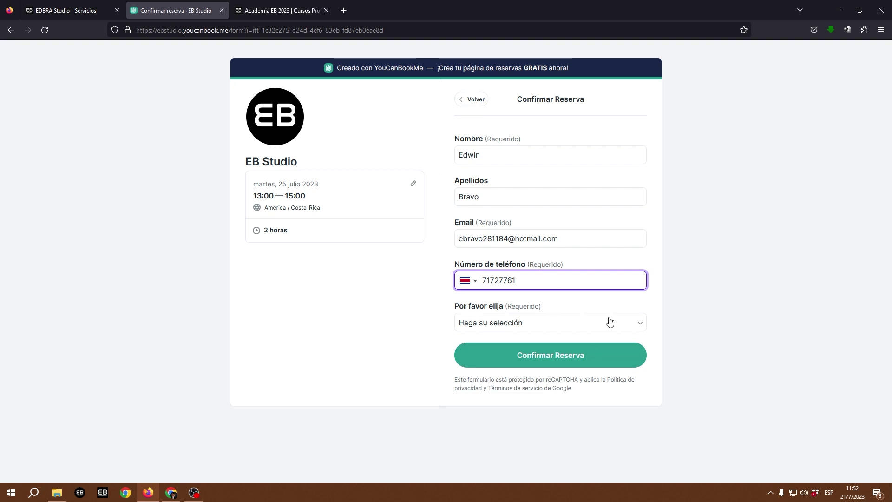
- Choose Boda Plata as the wedding package in Por favor elija
{"action": "left_click", "coordinate": [606, 322]}
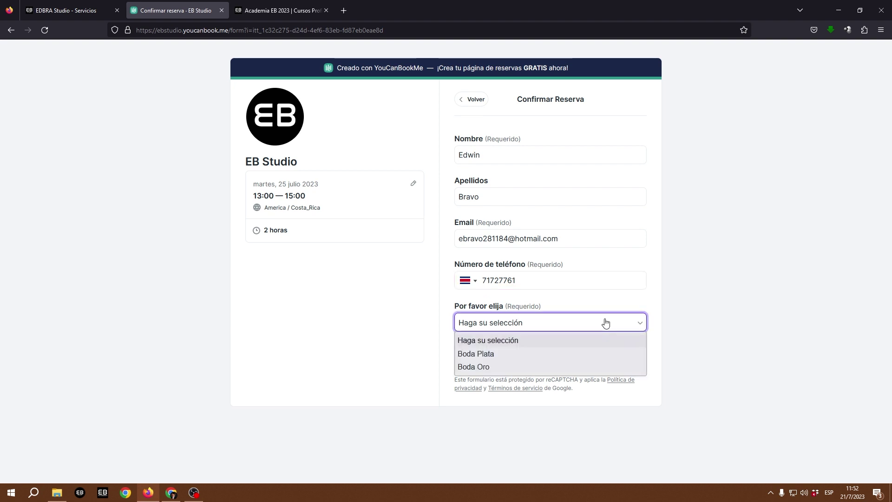
{"action": "left_click", "coordinate": [491, 358]}
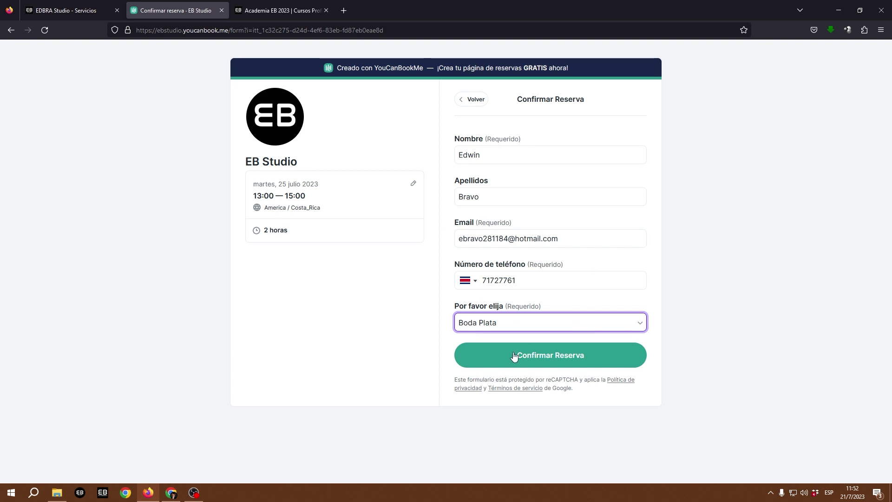
{"action": "left_click", "coordinate": [560, 325]}
{"action": "left_click", "coordinate": [651, 304]}
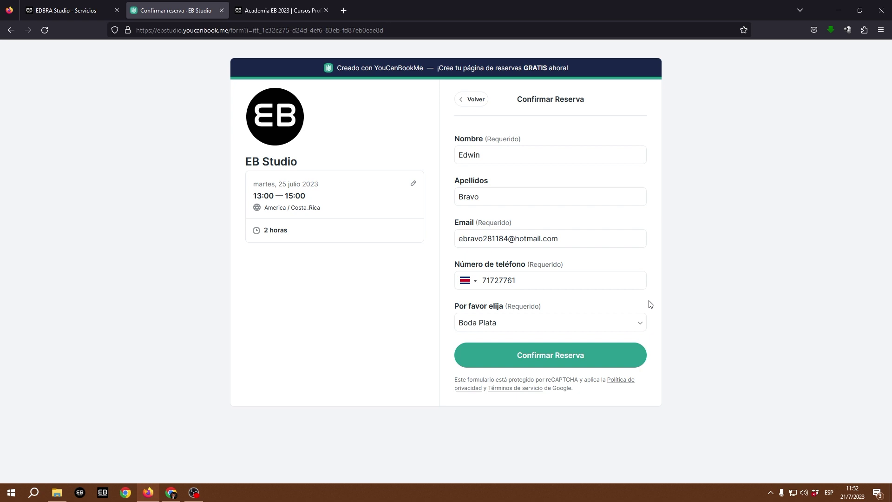
- Submit the 25 July 13:00 test booking with Confirmar Reserva
{"action": "left_click", "coordinate": [568, 357]}
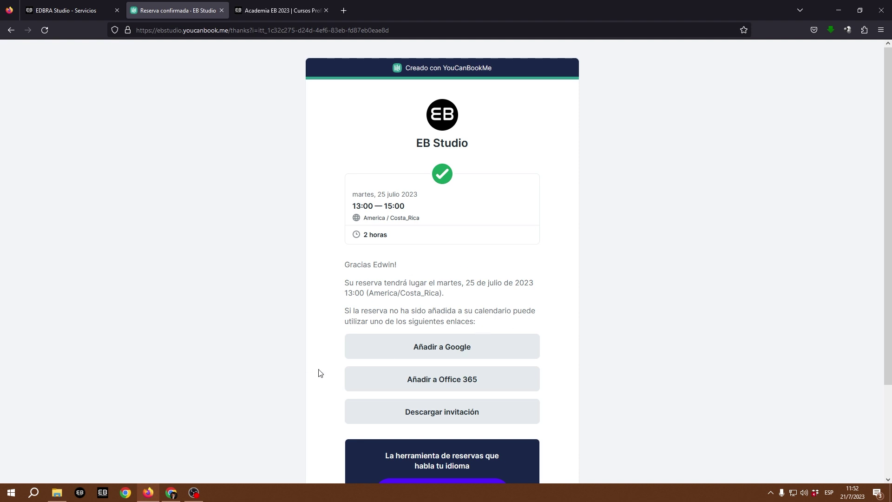
{"action": "scroll", "coordinate": [664, 290], "scroll_direction": "down", "scroll_amount": 2}
{"action": "scroll", "coordinate": [651, 294], "scroll_direction": "up", "scroll_amount": 3}
- Return to Chrome's YouCanBookMe editor, dismiss the Share panel, and go back to the Dashboard
{"action": "left_click", "coordinate": [172, 493]}
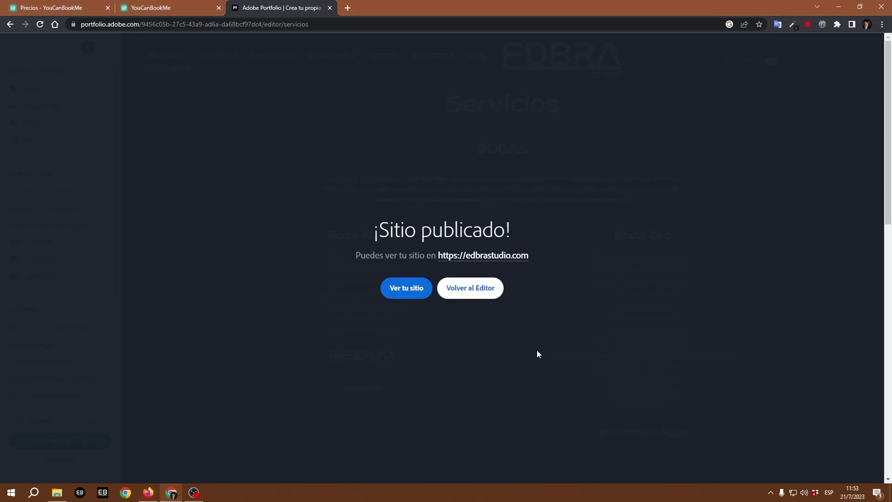
{"action": "left_click", "coordinate": [158, 7]}
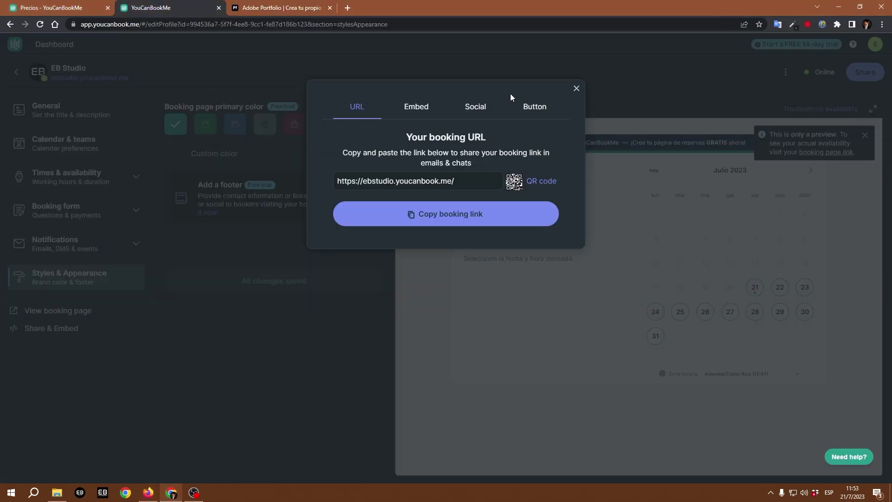
{"action": "left_click", "coordinate": [576, 88]}
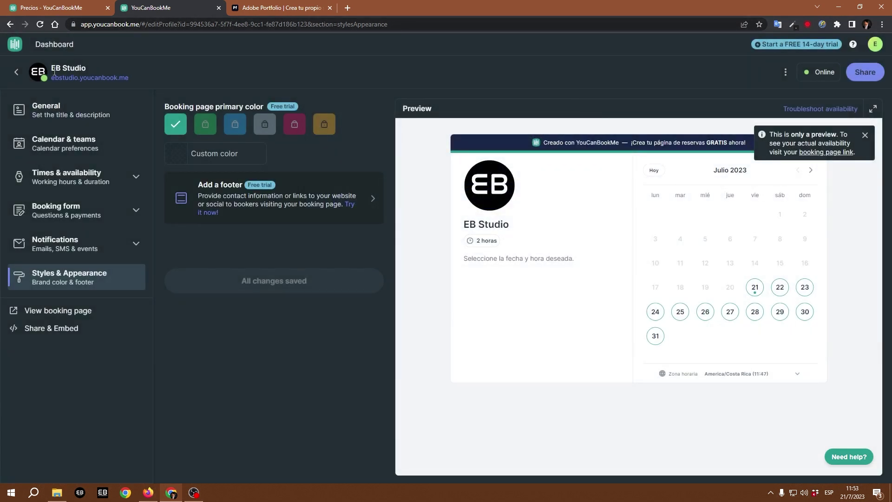
{"action": "left_click", "coordinate": [17, 73]}
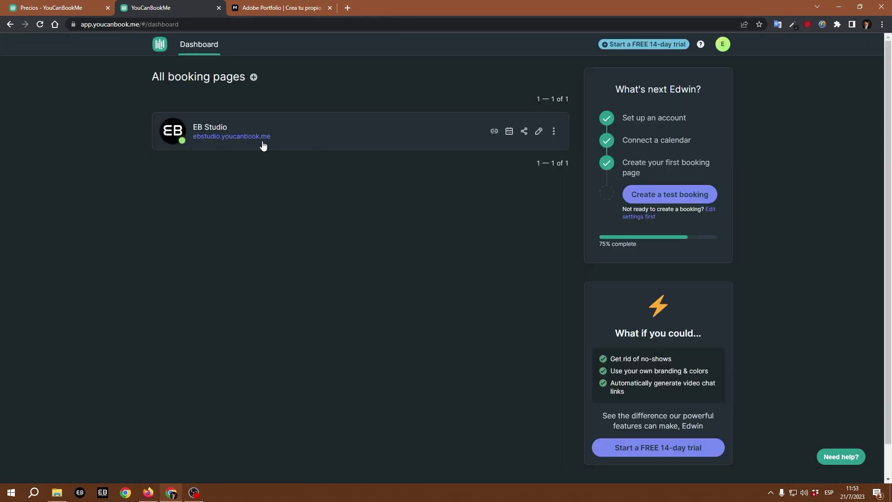